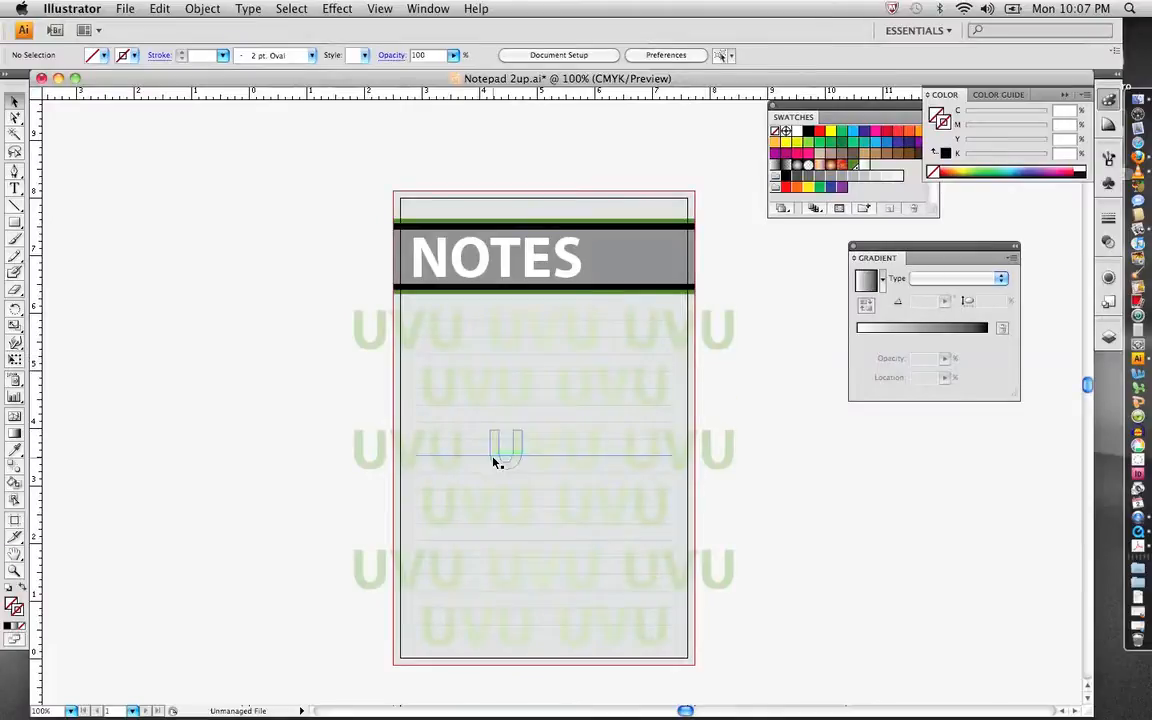
Inspect the fill colours of the page background and NOTES header band, and the stroke colour of the black header line.
{"action": "left_click", "coordinate": [486, 222]}
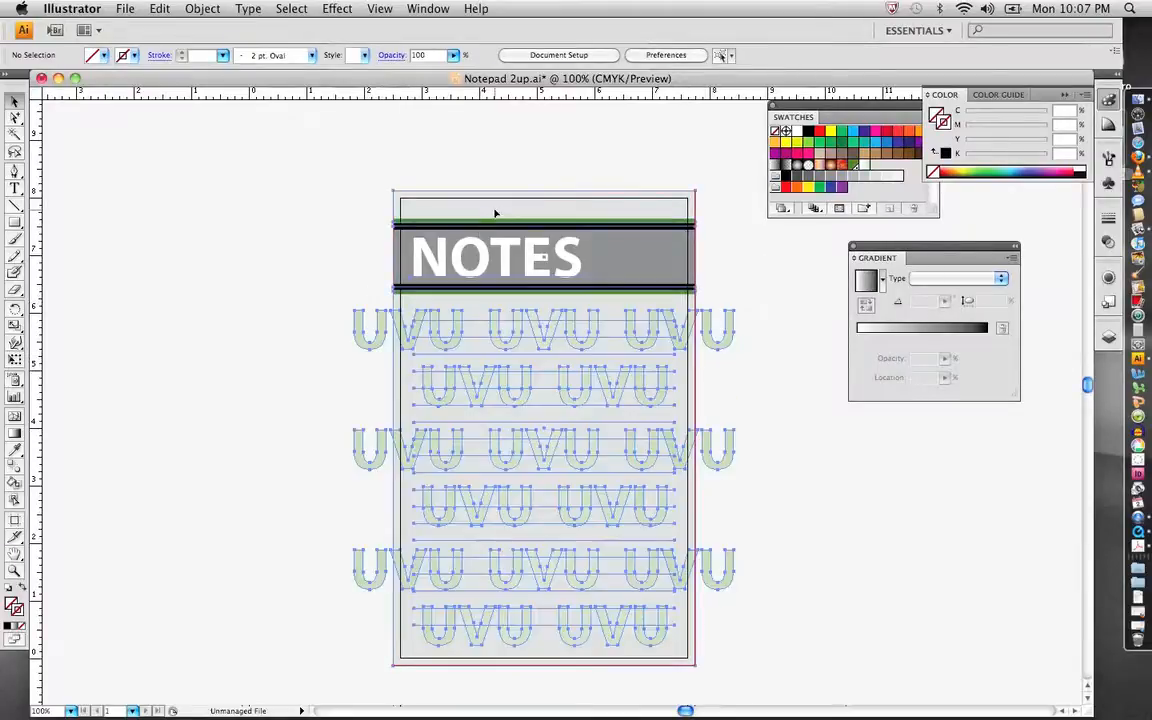
{"action": "left_click", "coordinate": [14, 118]}
{"action": "left_click", "coordinate": [189, 150]}
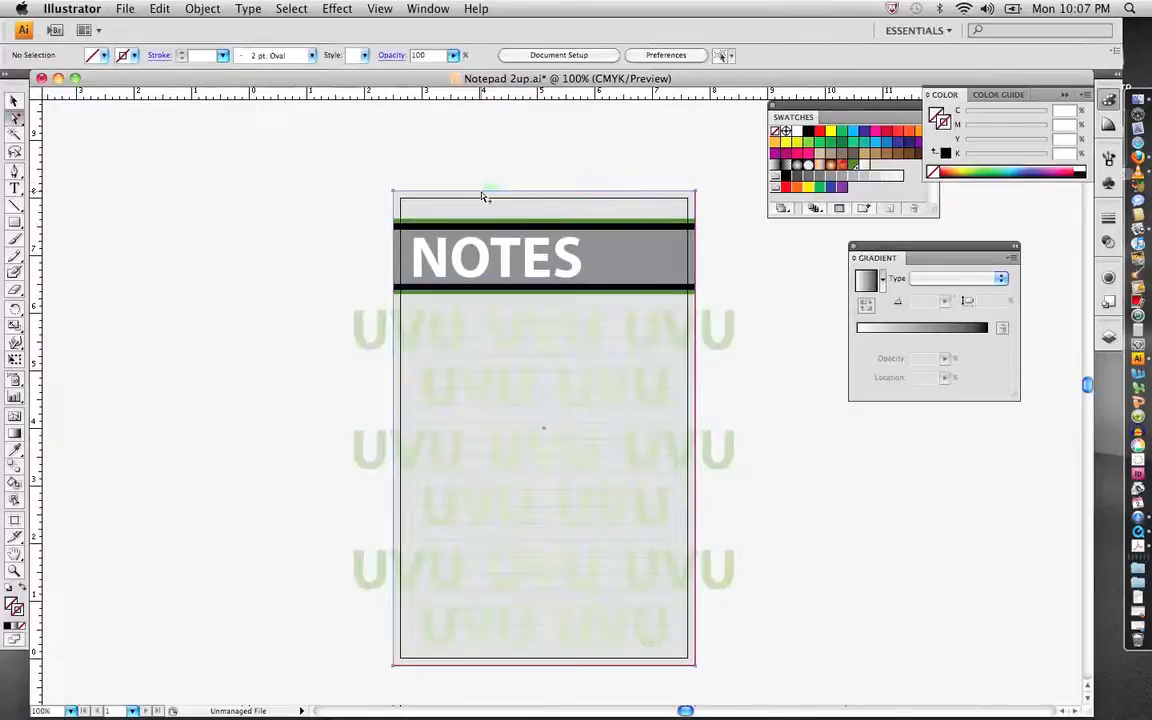
{"action": "left_click", "coordinate": [482, 196]}
{"action": "left_click", "coordinate": [617, 257]}
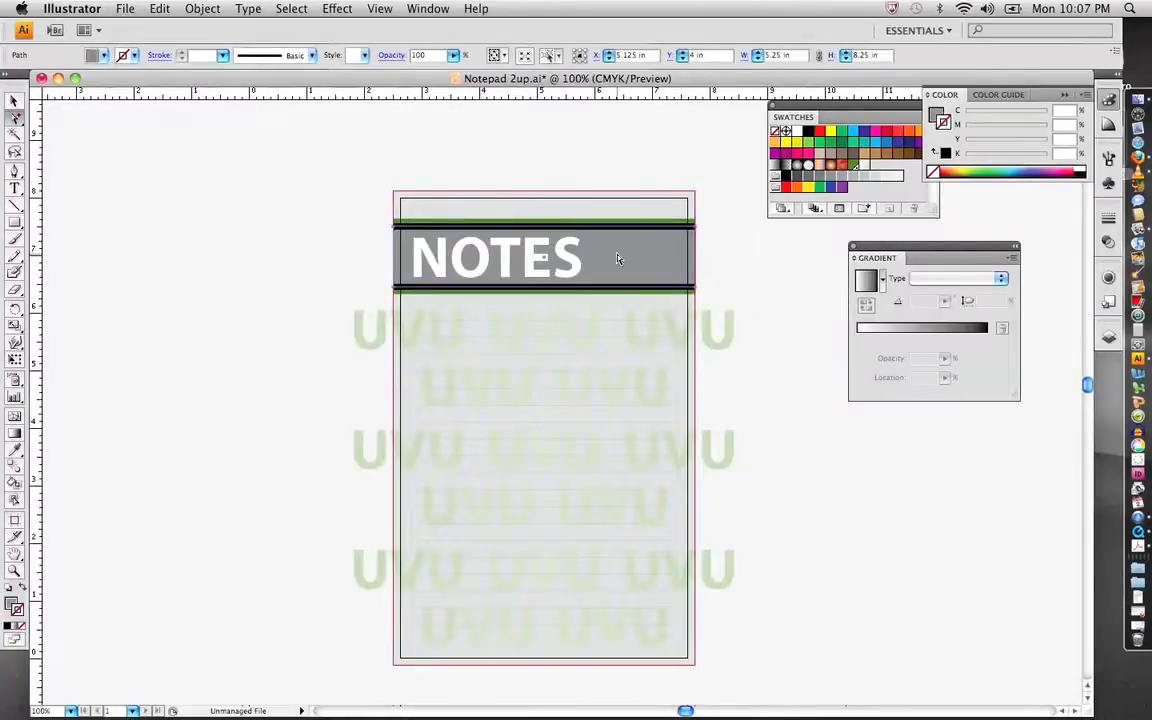
{"action": "left_click", "coordinate": [938, 115]}
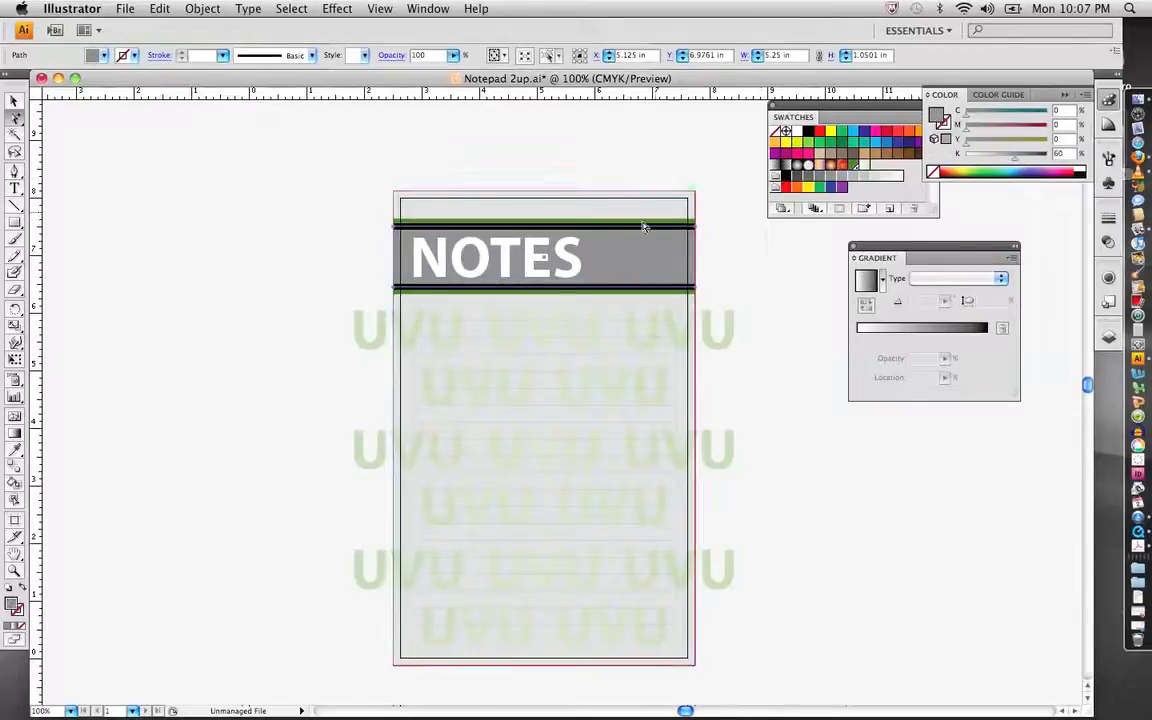
{"action": "left_click", "coordinate": [655, 192]}
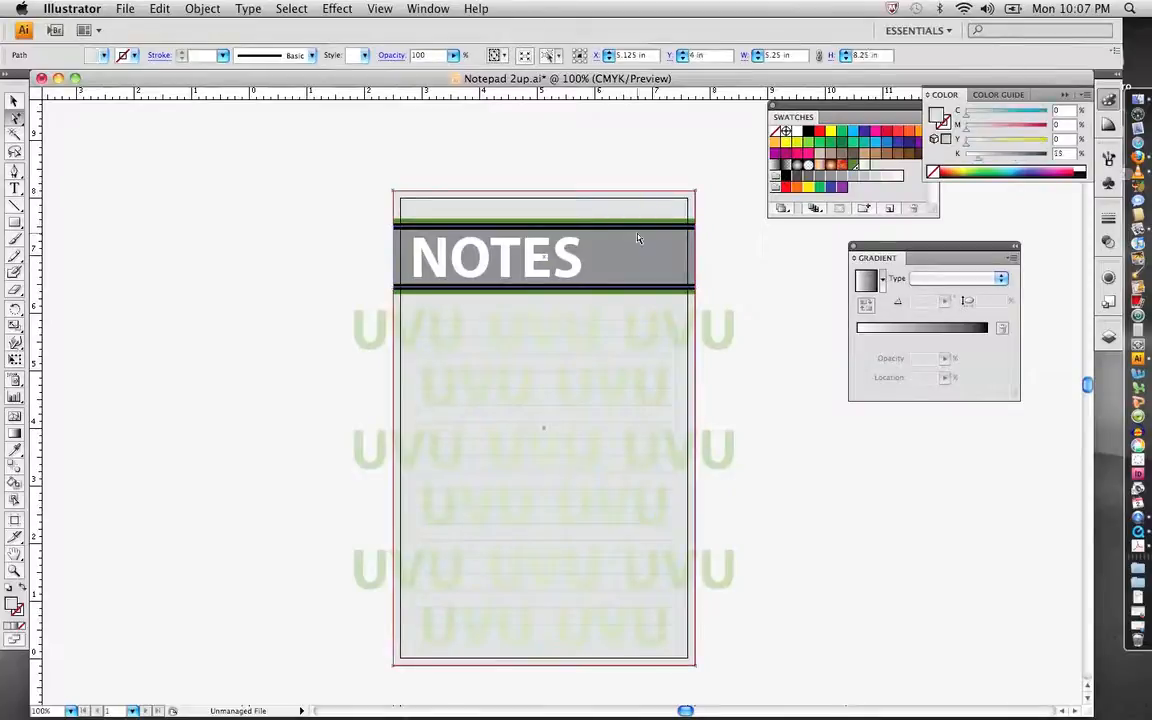
{"action": "left_click", "coordinate": [580, 205]}
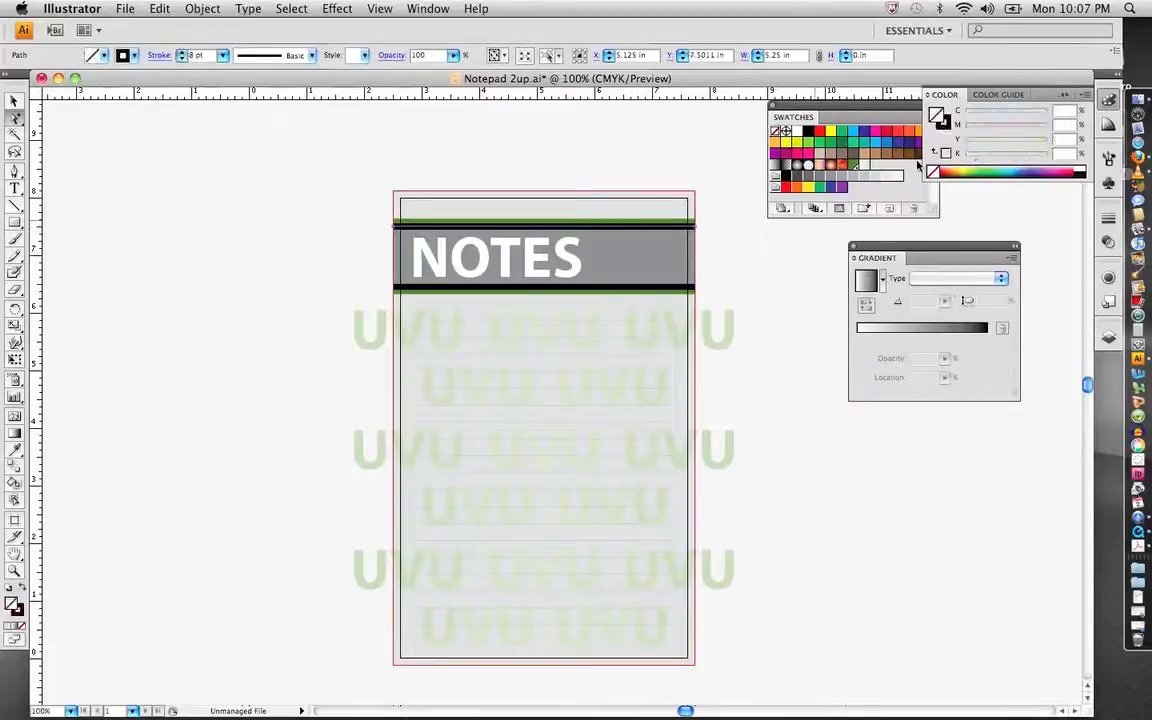
{"action": "left_click", "coordinate": [950, 129]}
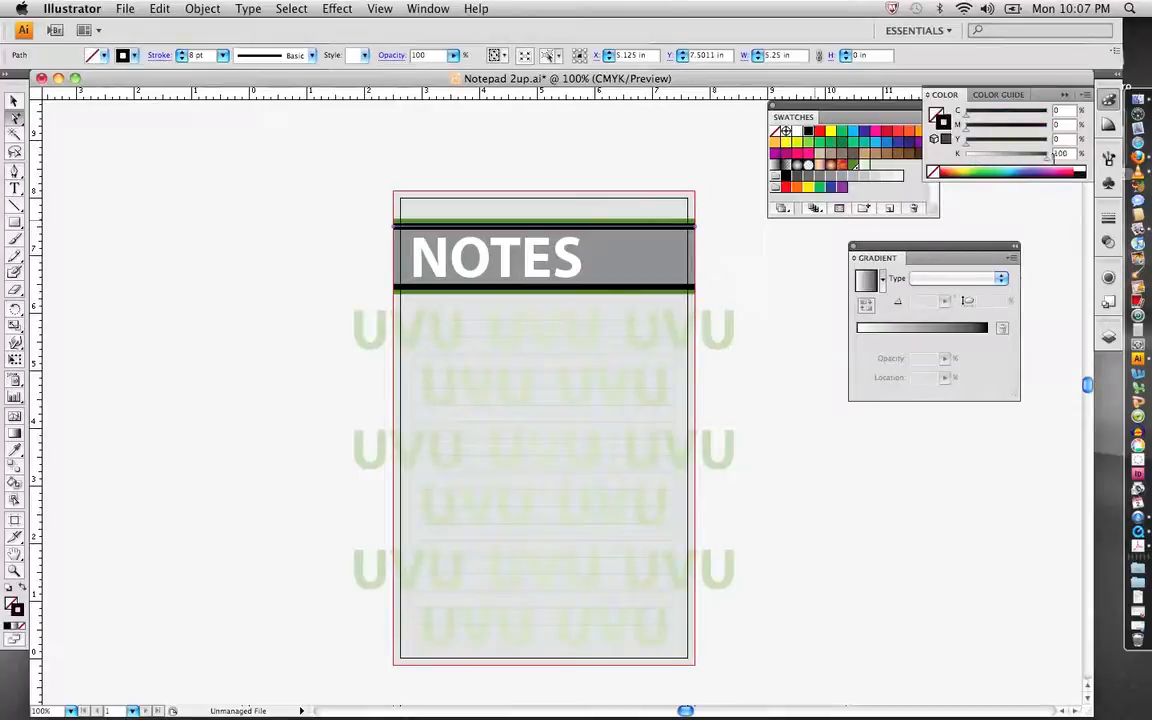
{"action": "left_click", "coordinate": [638, 200]}
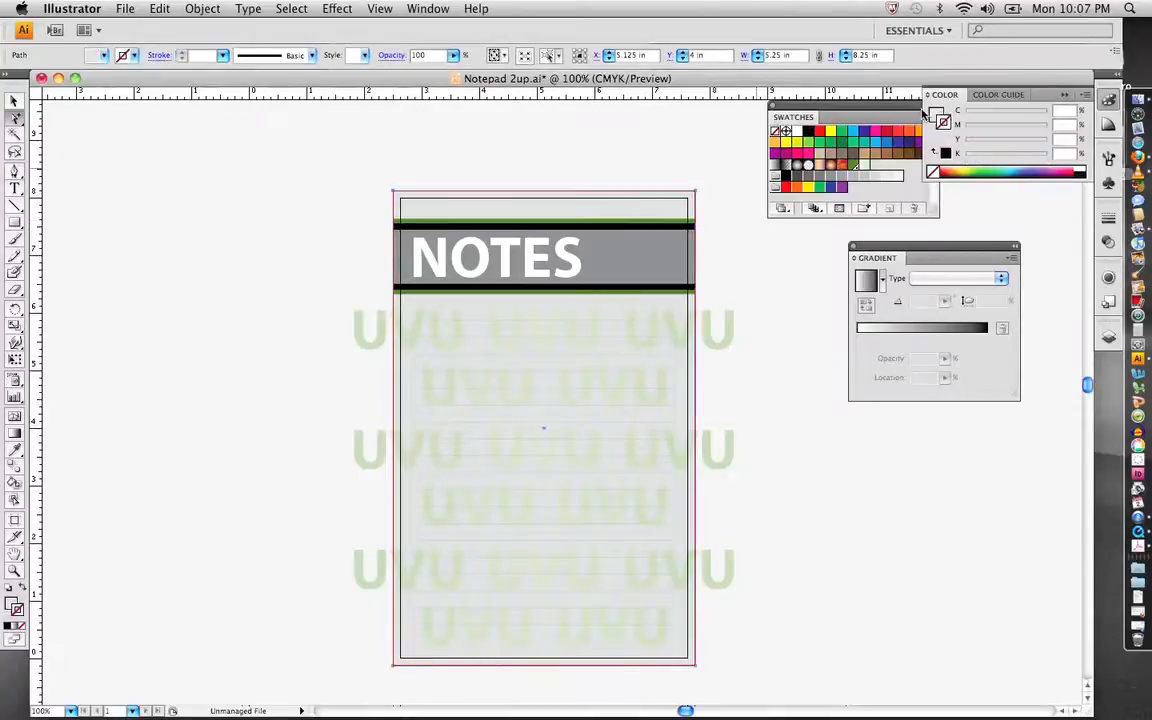
{"action": "left_click", "coordinate": [934, 114]}
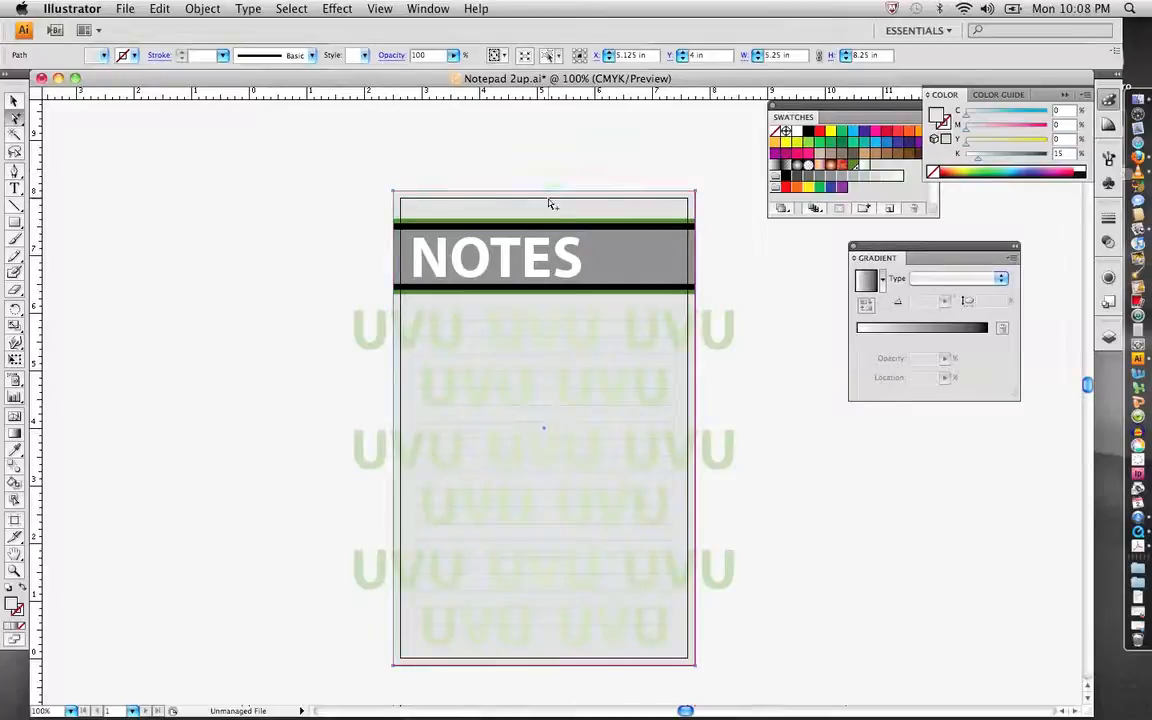
Inspect the spot-colour tints of two UVU watermark letters and the stroke colour of the green line below the header.
{"action": "left_click", "coordinate": [14, 220]}
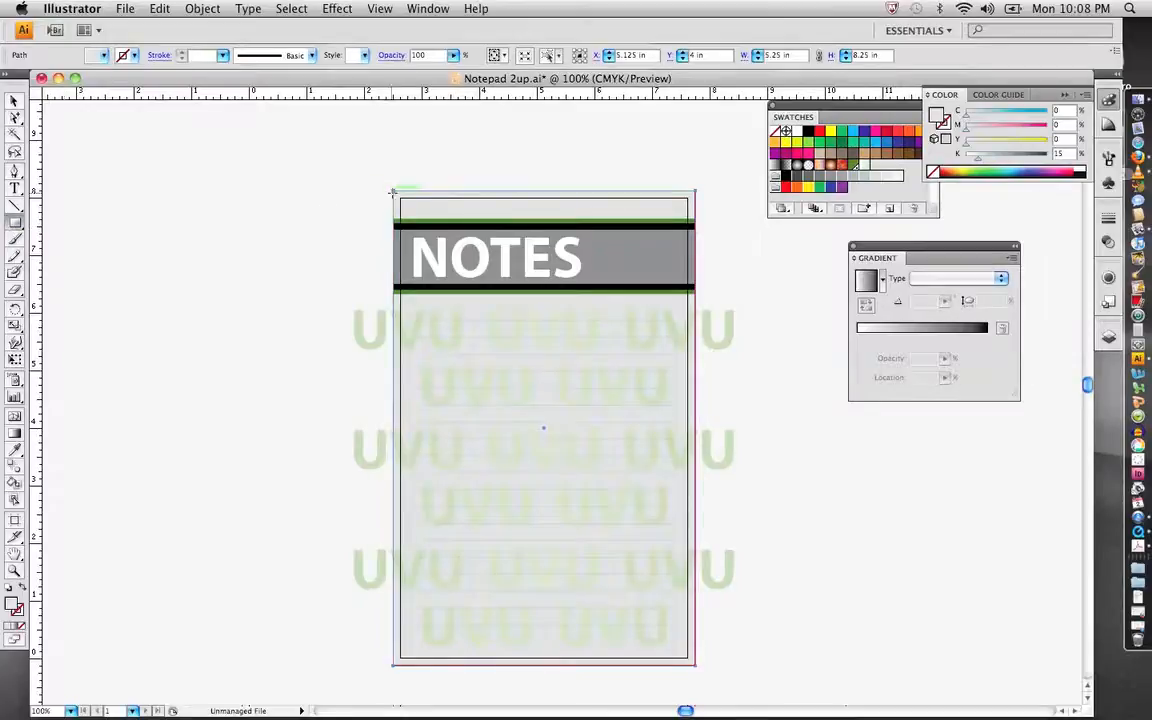
{"action": "left_click", "coordinate": [14, 118]}
{"action": "left_click", "coordinate": [375, 327]}
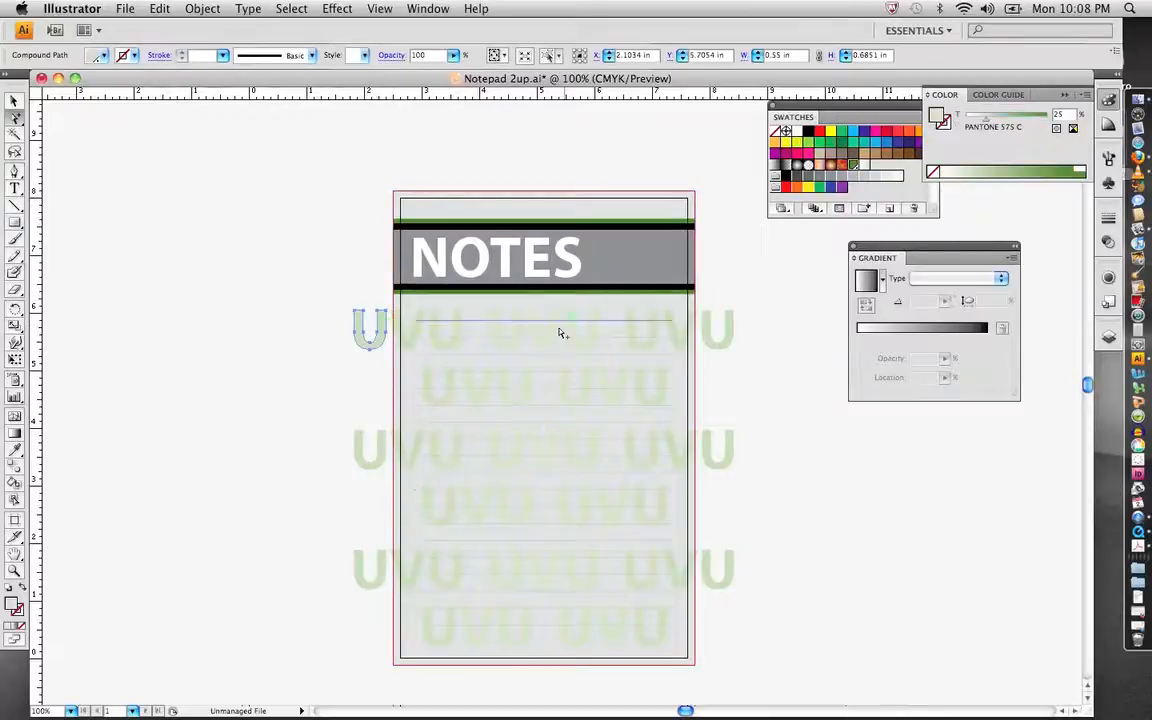
{"action": "left_click", "coordinate": [544, 330]}
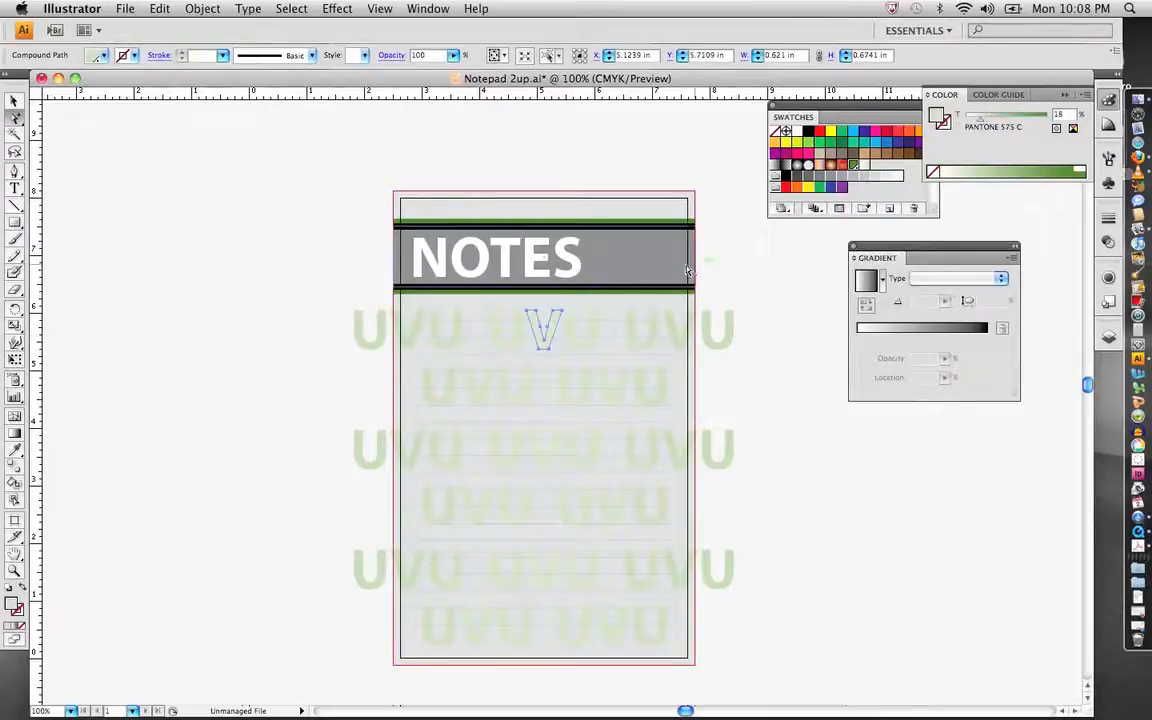
{"action": "left_click", "coordinate": [628, 288]}
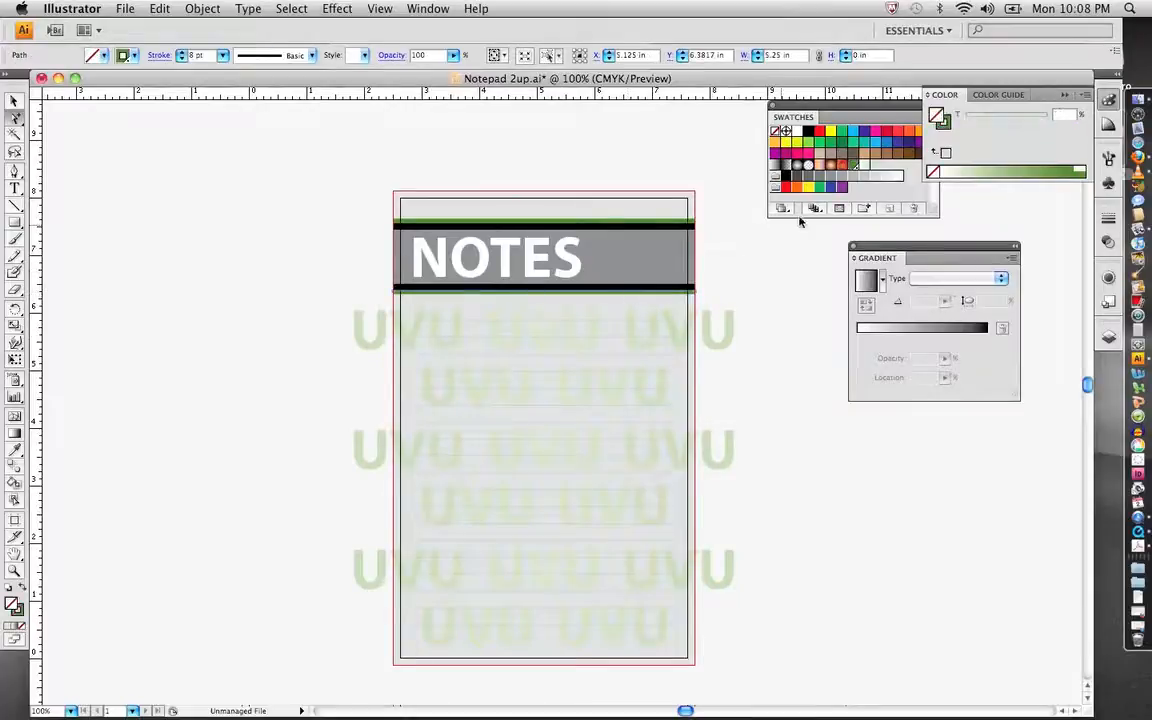
{"action": "key", "text": "x"}
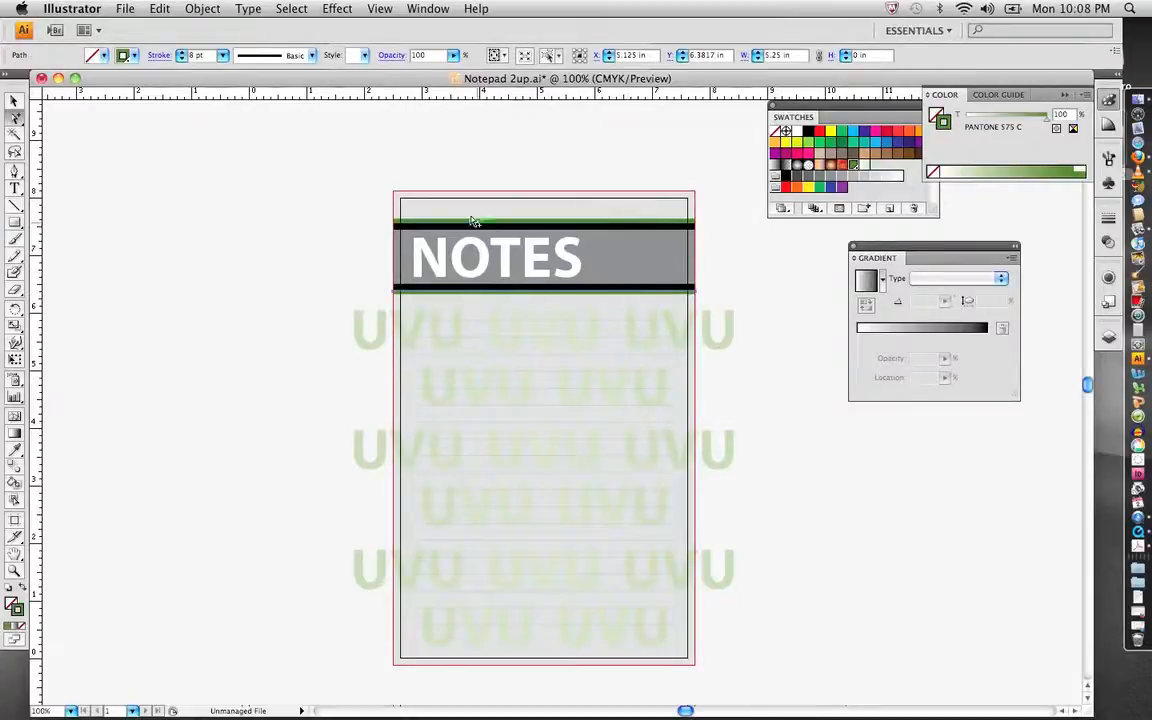
{"action": "left_click", "coordinate": [450, 192]}
{"action": "left_click", "coordinate": [15, 220]}
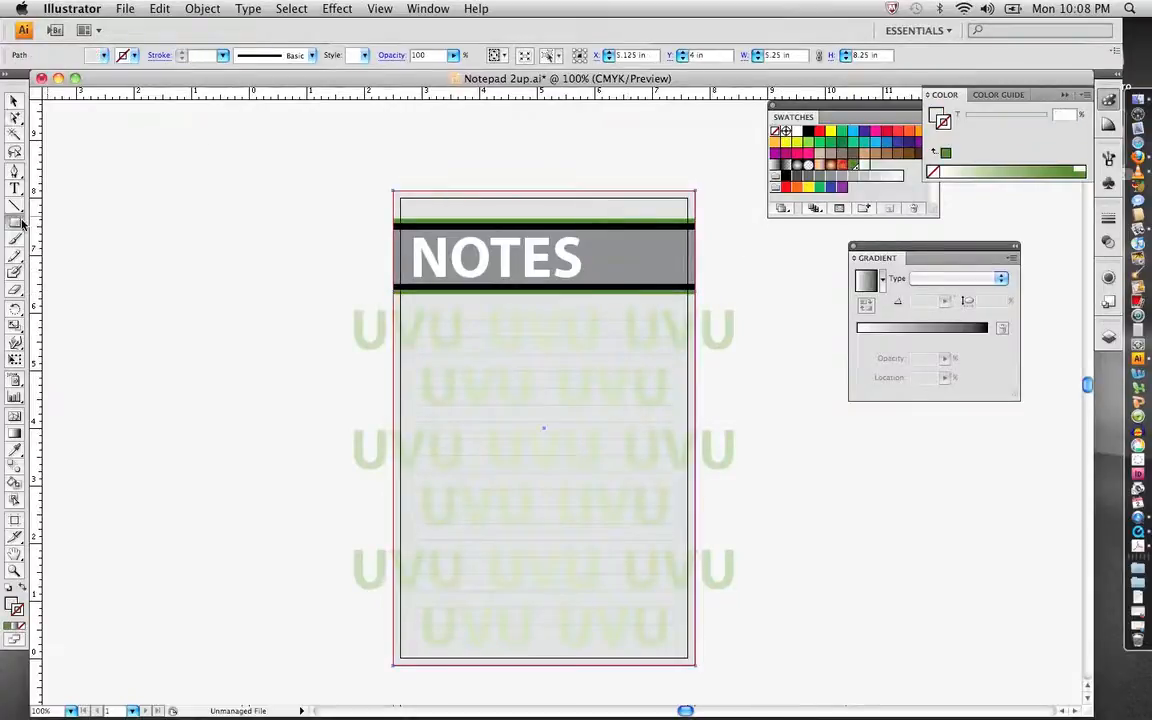
{"action": "left_click_drag", "start_coordinate": [393, 190], "coordinate": [447, 463]}
{"action": "key", "text": "super+z"}
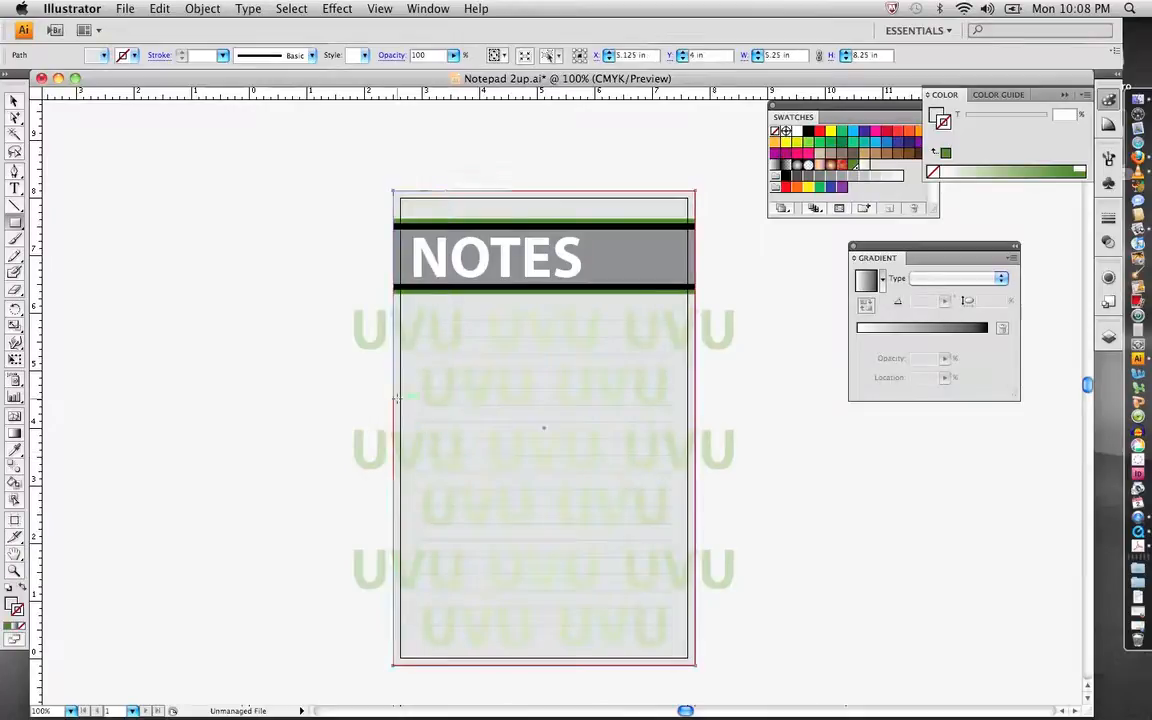
Select all of the notepad artwork.
{"action": "left_click", "coordinate": [14, 101]}
{"action": "left_click_drag", "start_coordinate": [324, 184], "coordinate": [728, 684]}
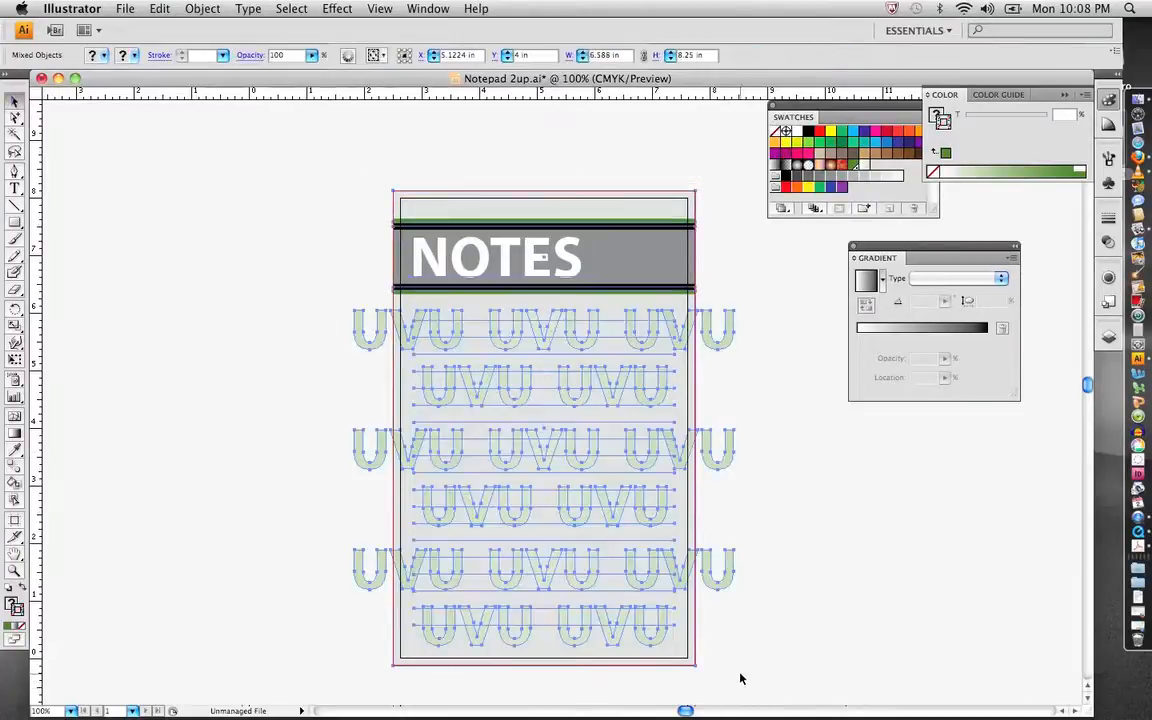
{"action": "left_click", "coordinate": [182, 6]}
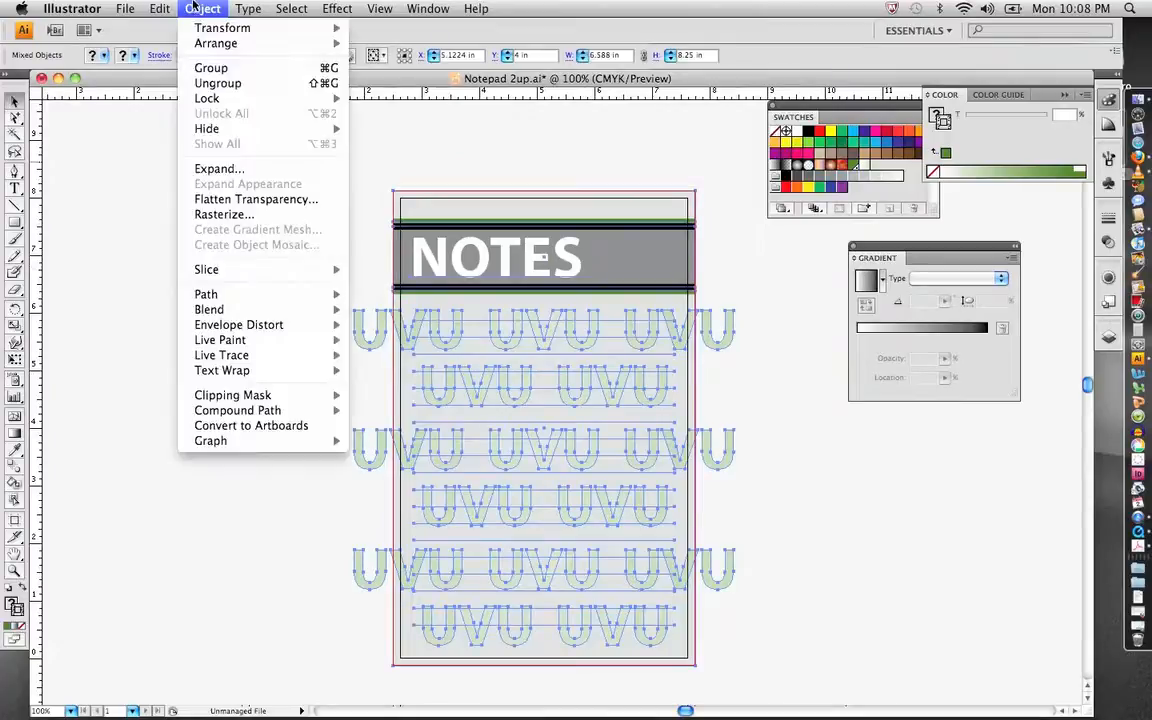
{"action": "left_click", "coordinate": [211, 68]}
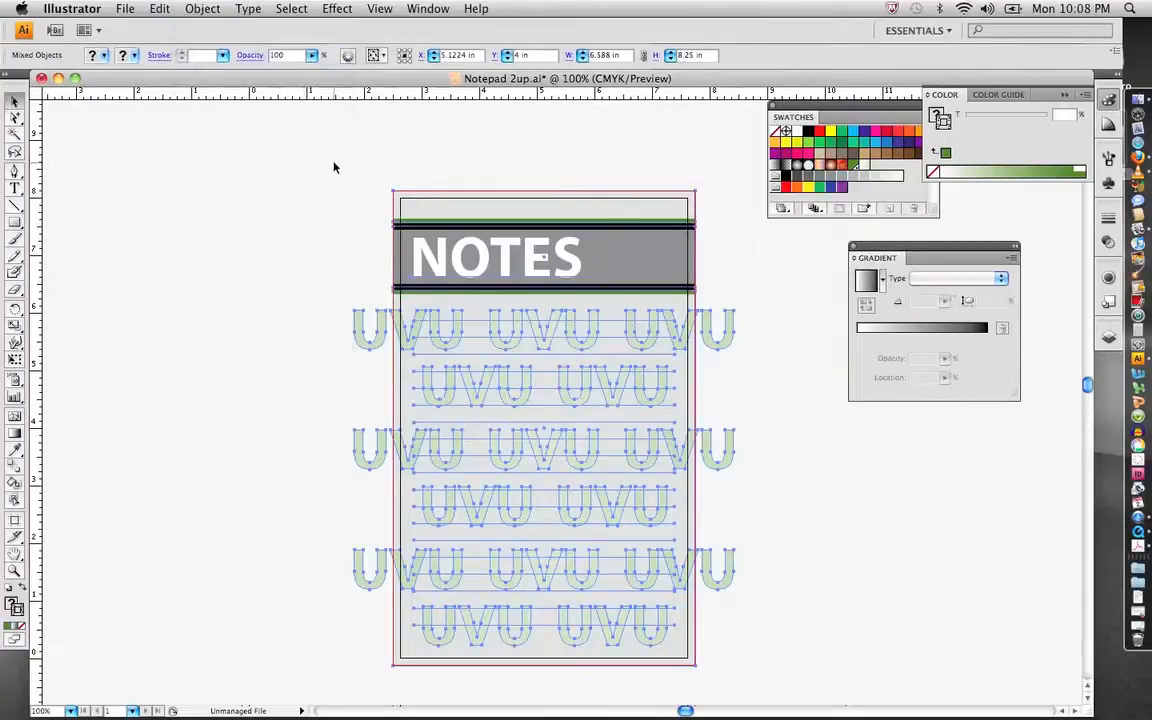
{"action": "left_click_drag", "start_coordinate": [327, 162], "coordinate": [703, 598]}
{"action": "left_click", "coordinate": [186, 8]}
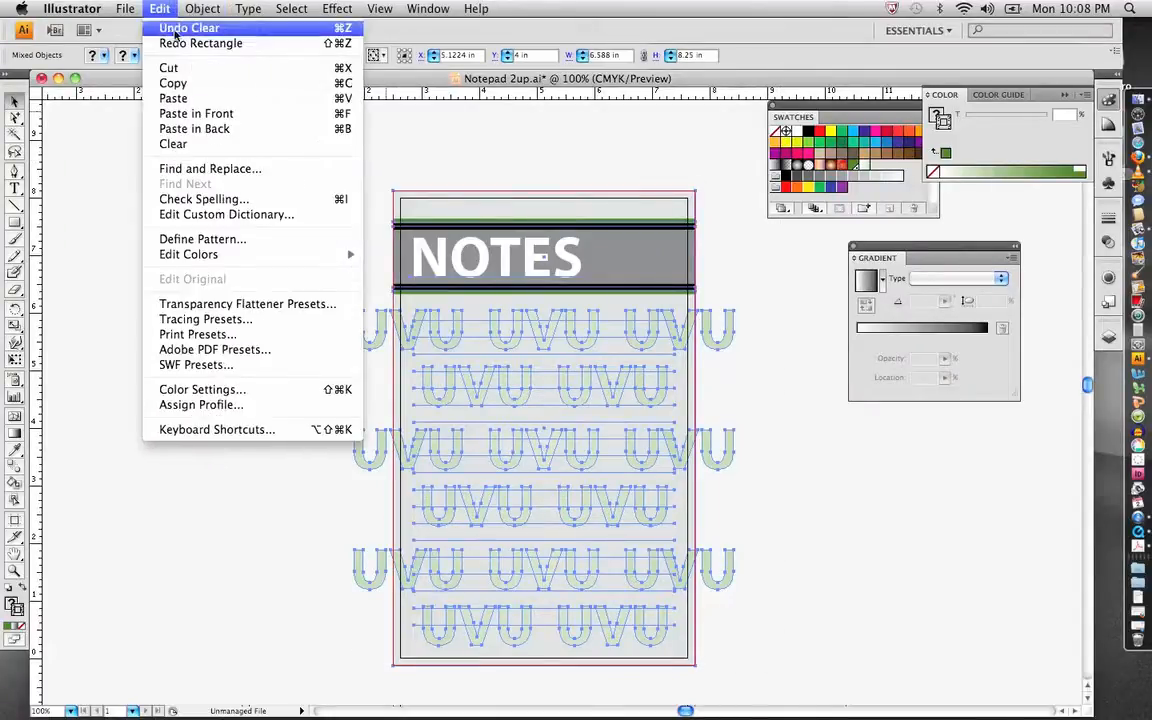
{"action": "mouse_move", "coordinate": [291, 8]}
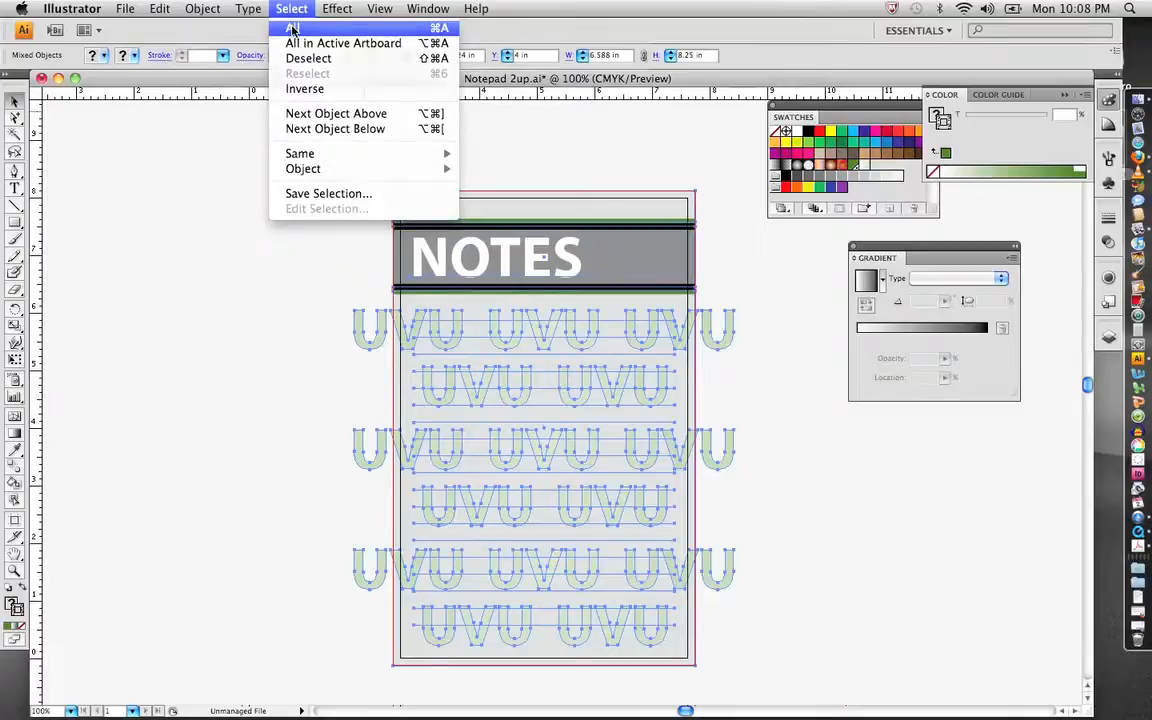
{"action": "left_click", "coordinate": [291, 28]}
{"action": "left_click", "coordinate": [203, 9]}
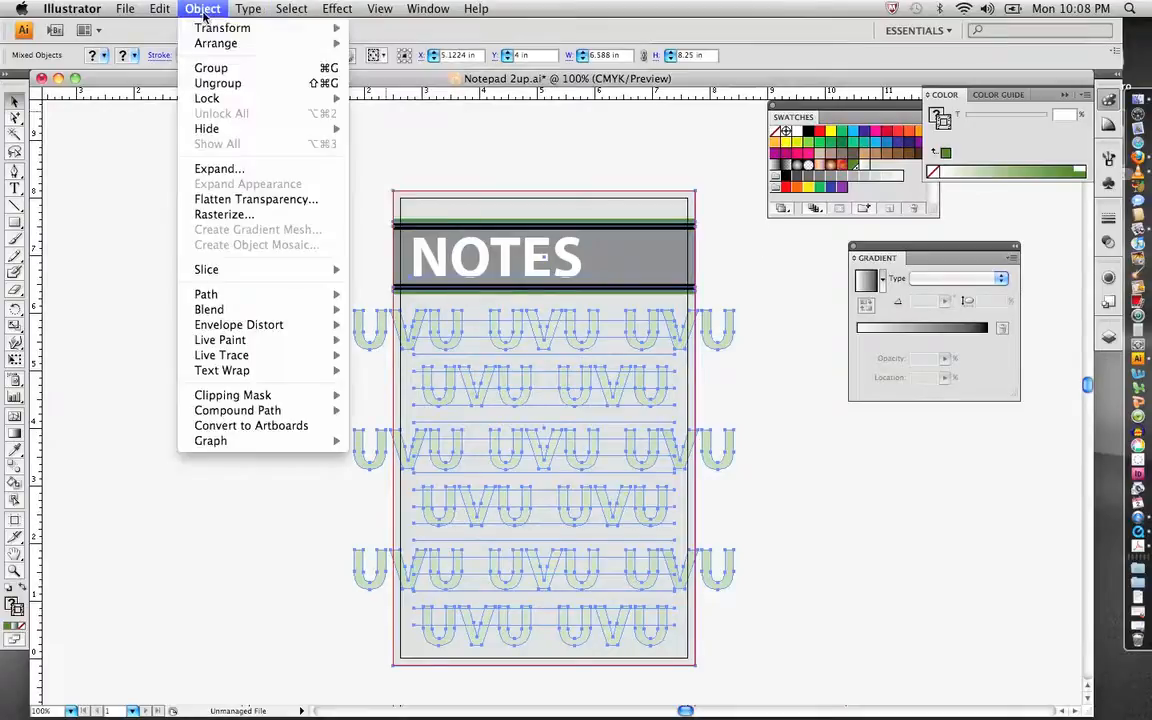
{"action": "left_click", "coordinate": [210, 67]}
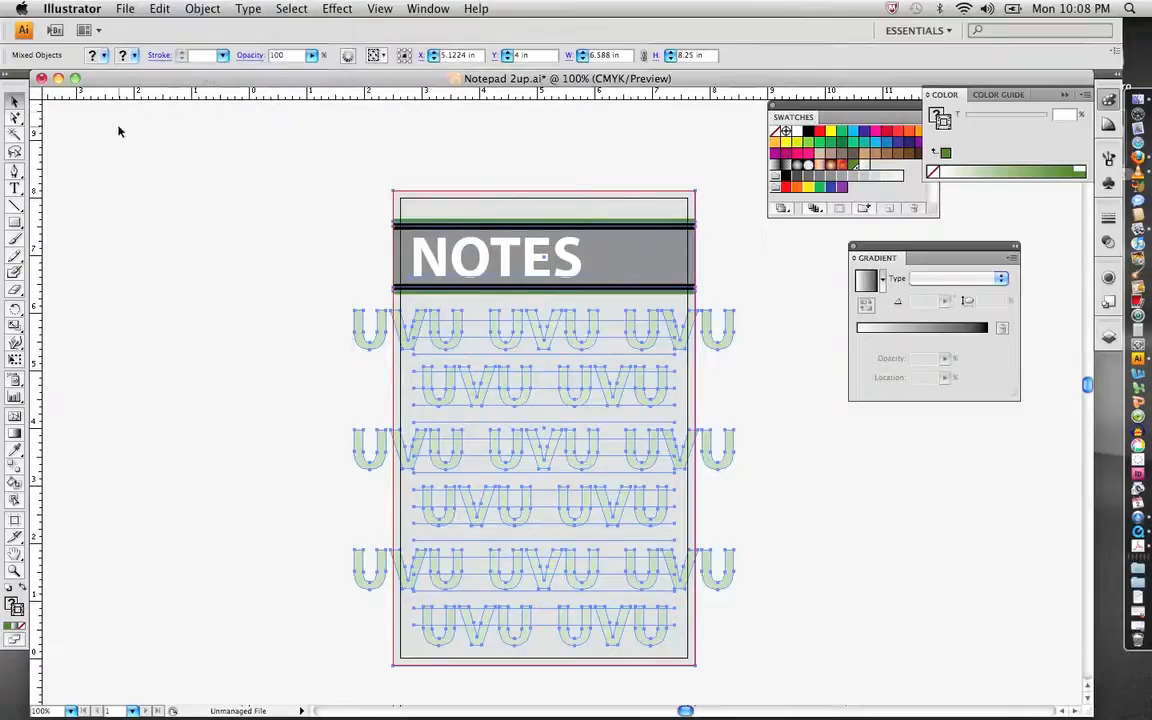
Draw a 5.25 by 8.25 in rectangle over the full bleed area and make it the clipping mask for all the artwork.
{"action": "left_click", "coordinate": [15, 222]}
{"action": "left_click_drag", "start_coordinate": [393, 189], "coordinate": [695, 666]}
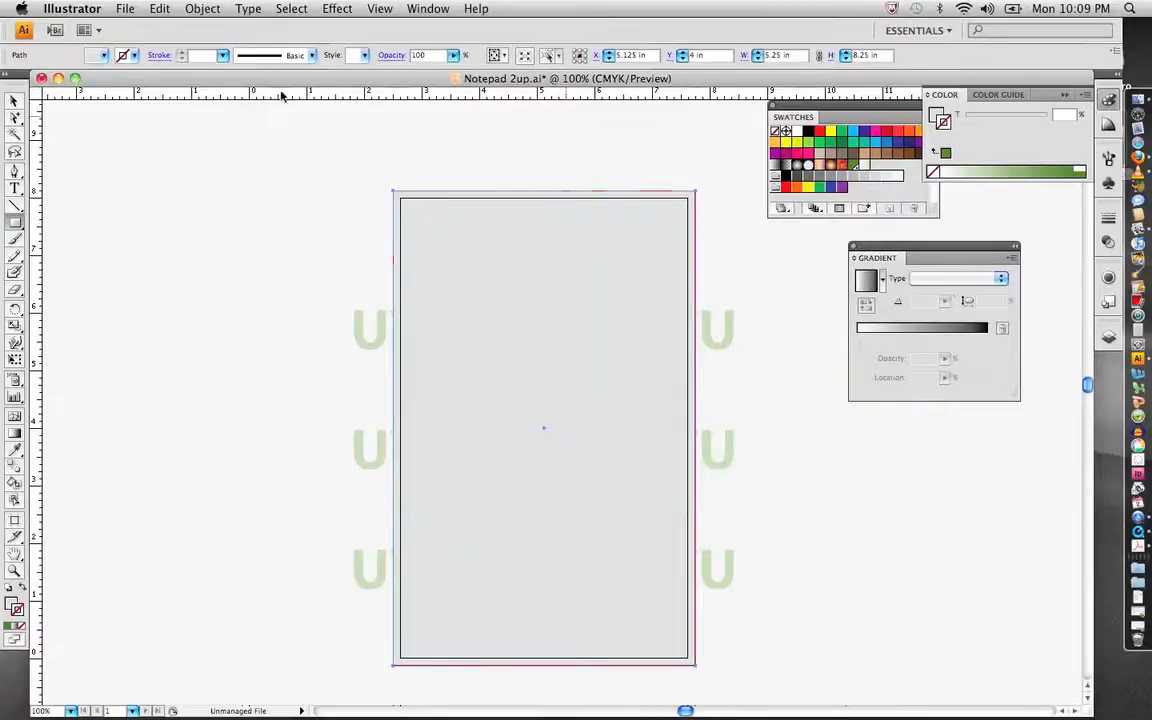
{"action": "left_click", "coordinate": [14, 102]}
{"action": "left_click_drag", "start_coordinate": [304, 162], "coordinate": [532, 411]}
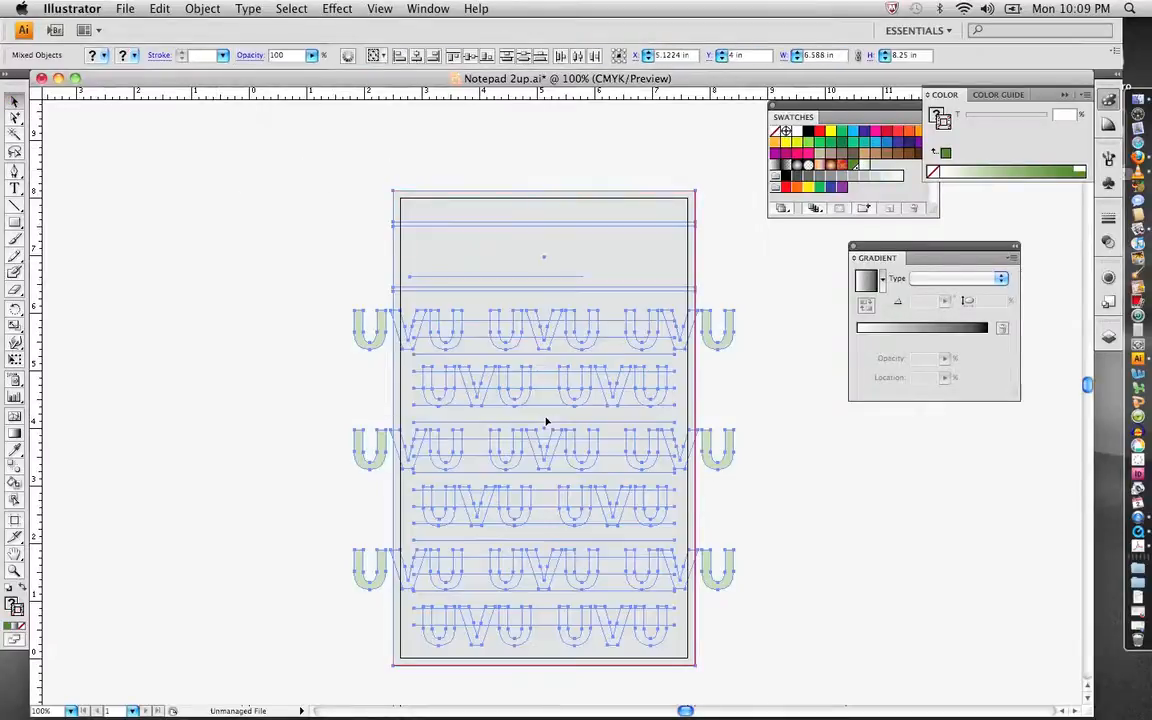
{"action": "left_click", "coordinate": [202, 8]}
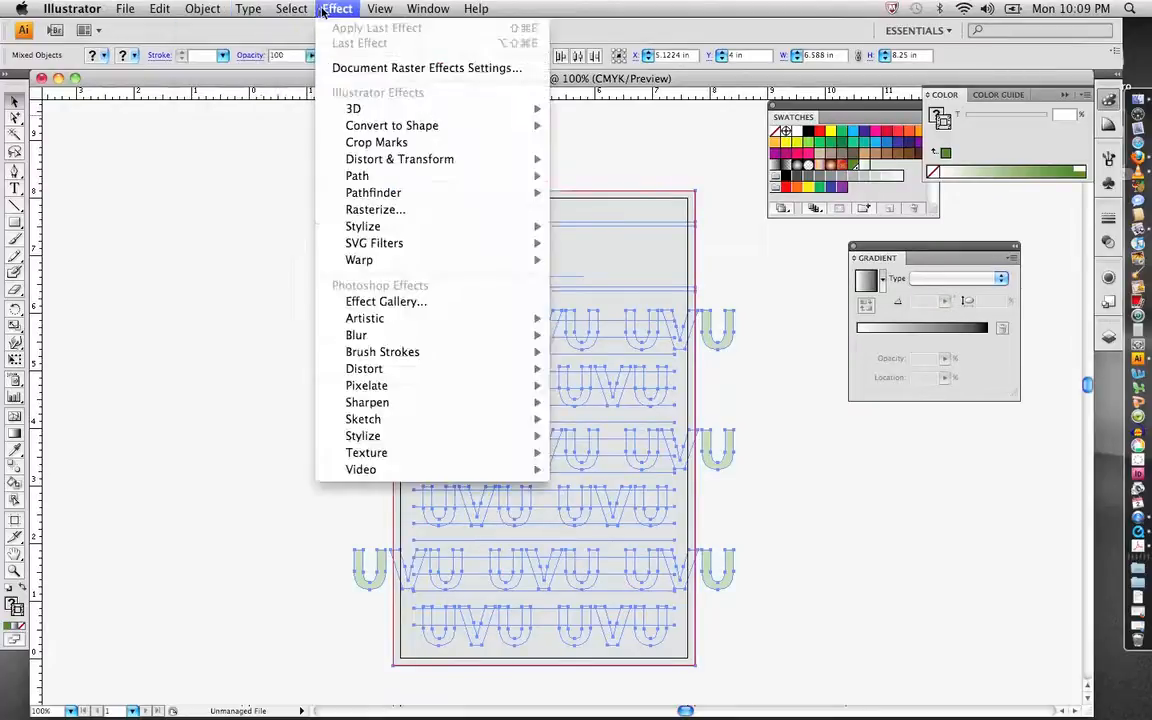
{"action": "left_click", "coordinate": [284, 34]}
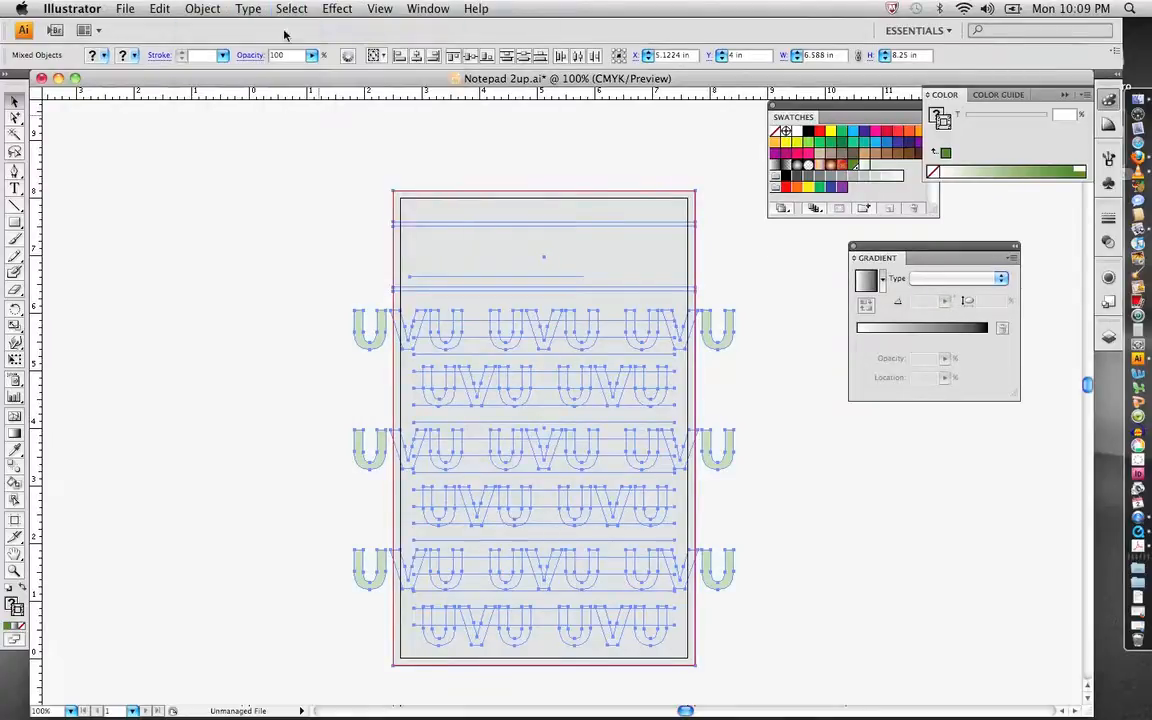
{"action": "left_click", "coordinate": [202, 8]}
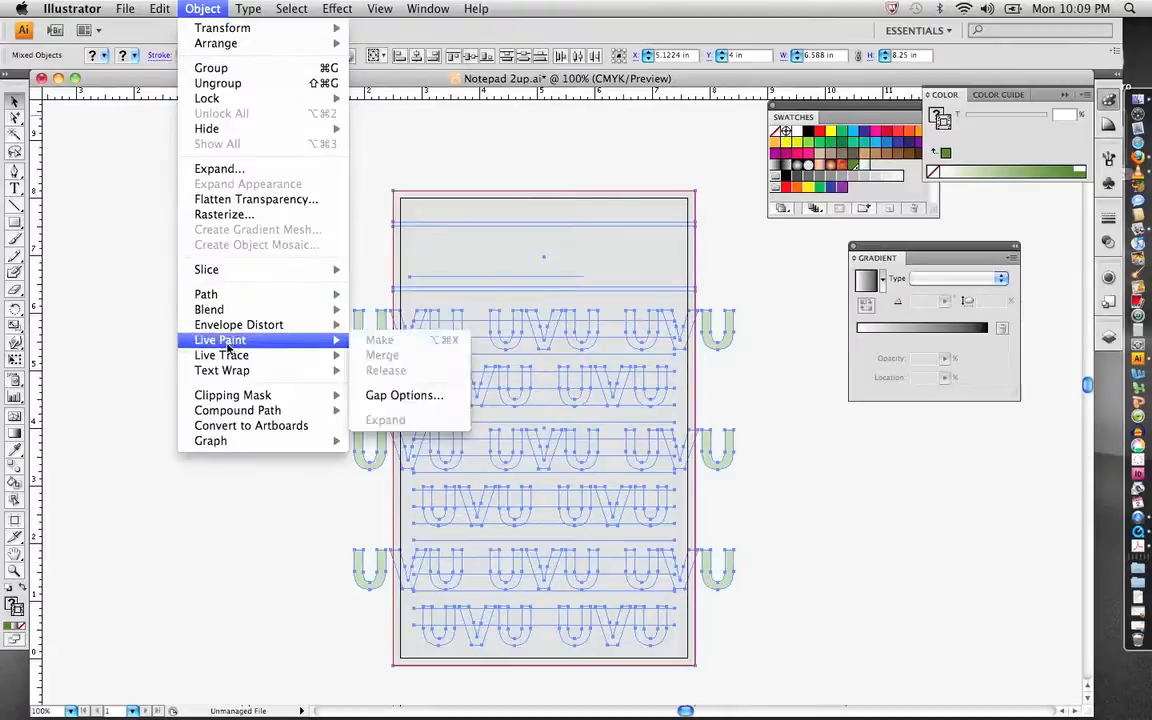
{"action": "mouse_move", "coordinate": [250, 395]}
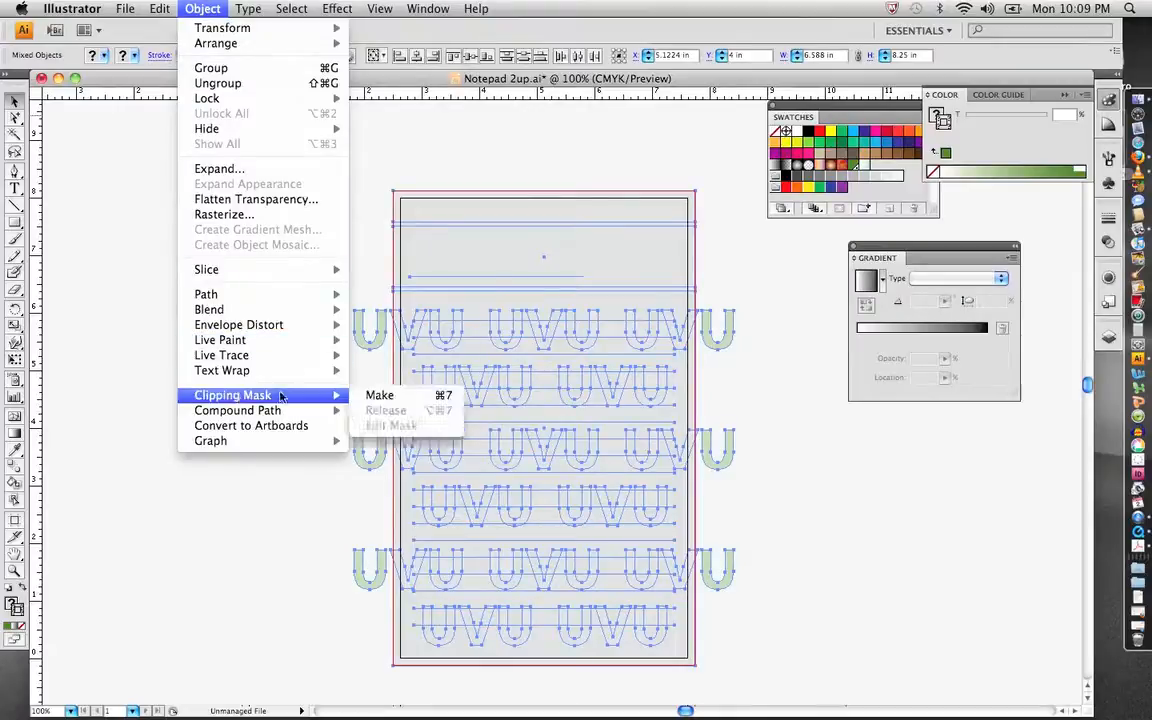
{"action": "left_click", "coordinate": [378, 397]}
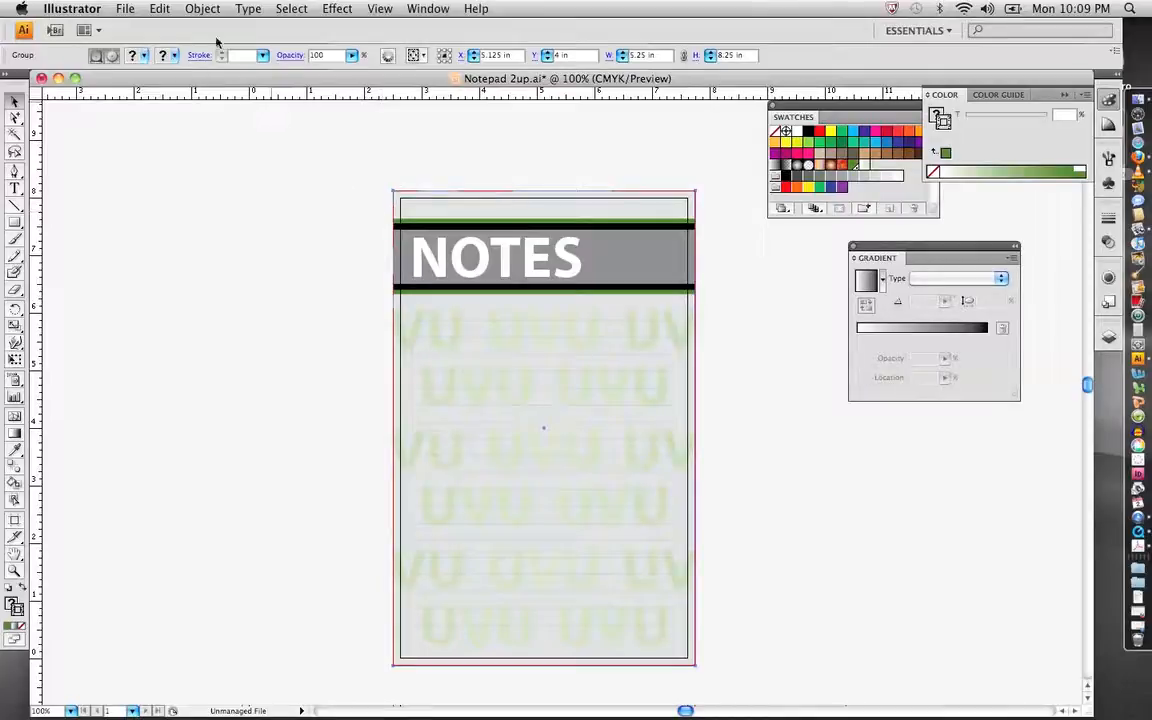
Widen the artboard to 10.25 in and return to the Selection tool.
{"action": "left_click", "coordinate": [125, 8]}
{"action": "left_click", "coordinate": [125, 8]}
{"action": "left_click", "coordinate": [125, 8]}
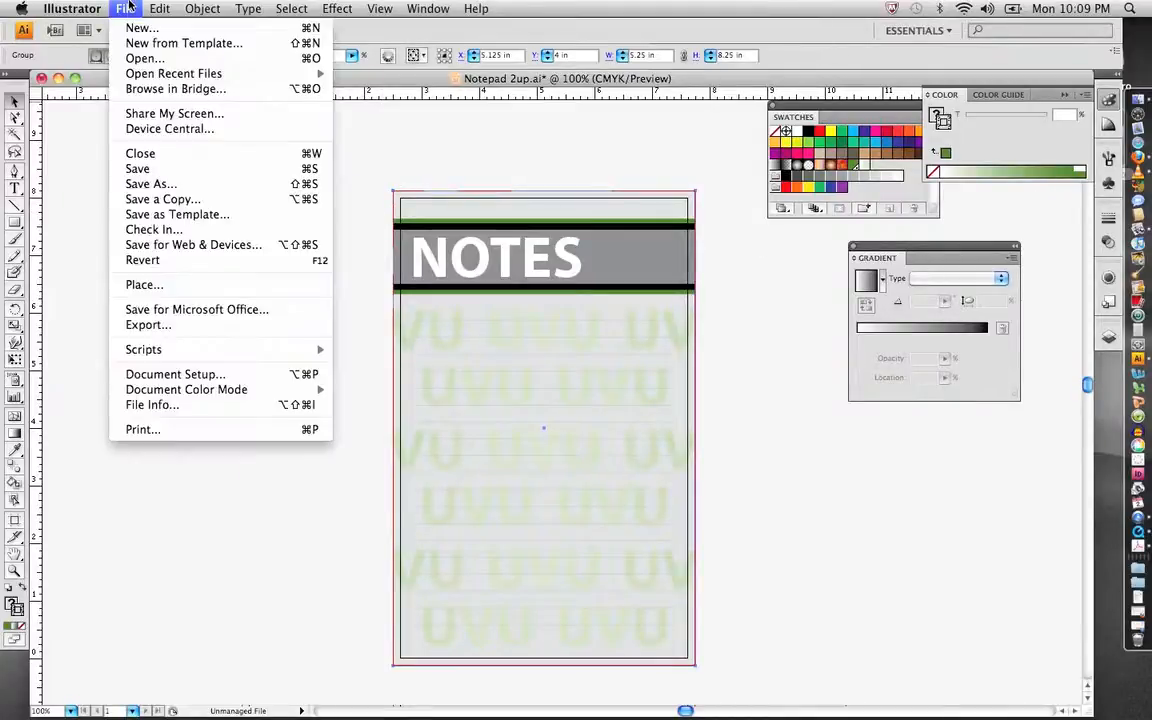
{"action": "left_click", "coordinate": [163, 373]}
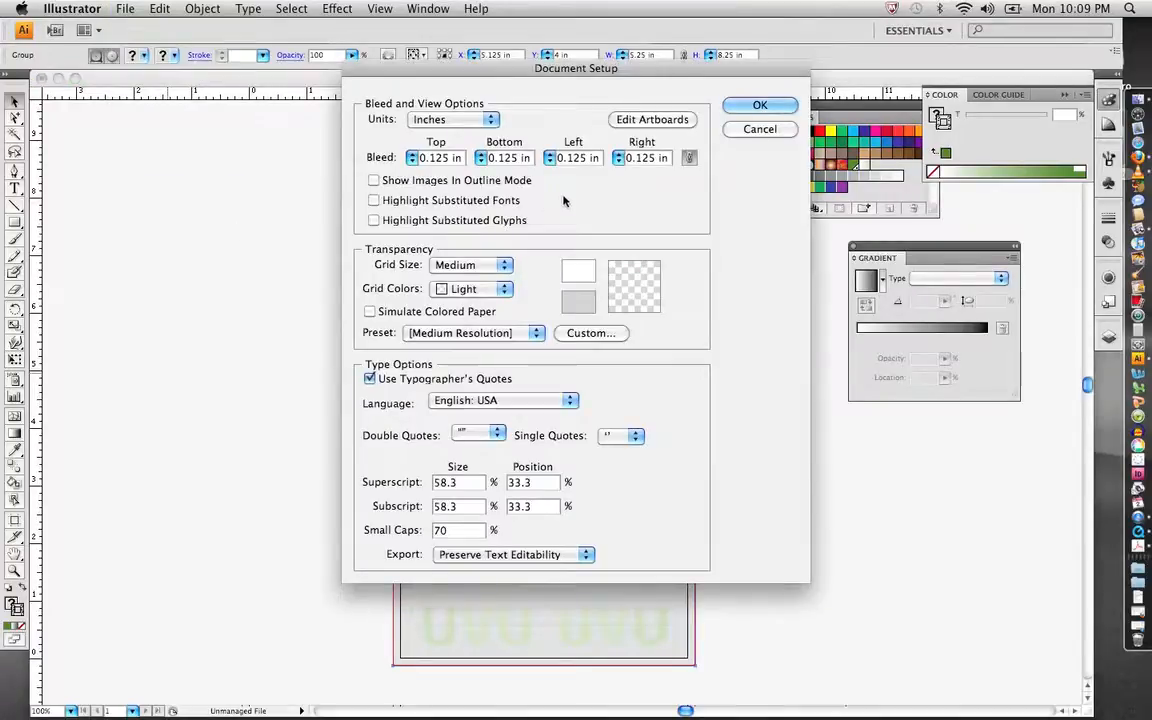
{"action": "left_click", "coordinate": [630, 121]}
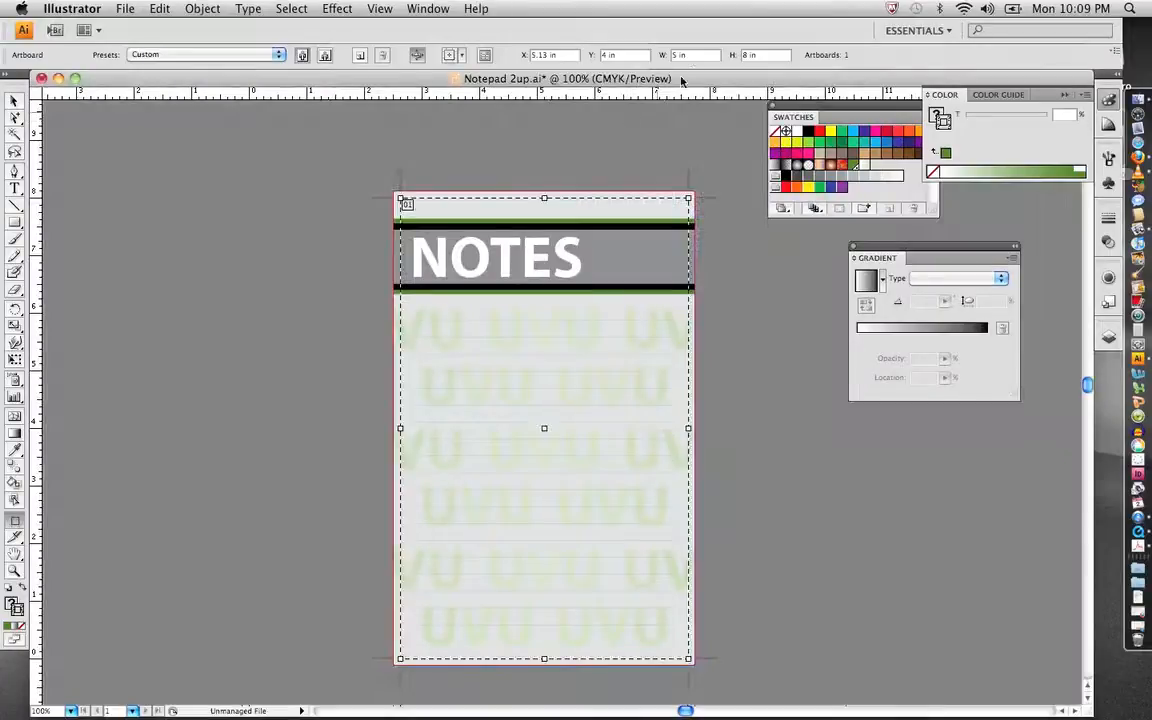
{"action": "left_click_drag", "start_coordinate": [691, 58], "coordinate": [652, 58]}
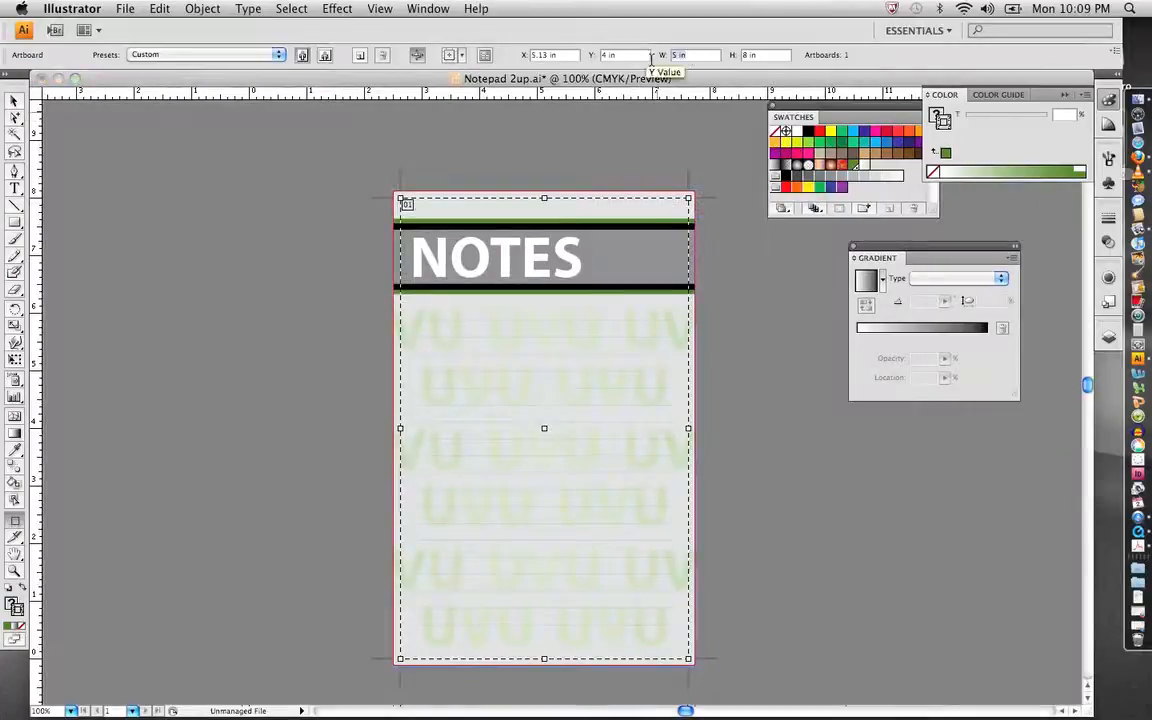
{"action": "type", "text": "10.2"}
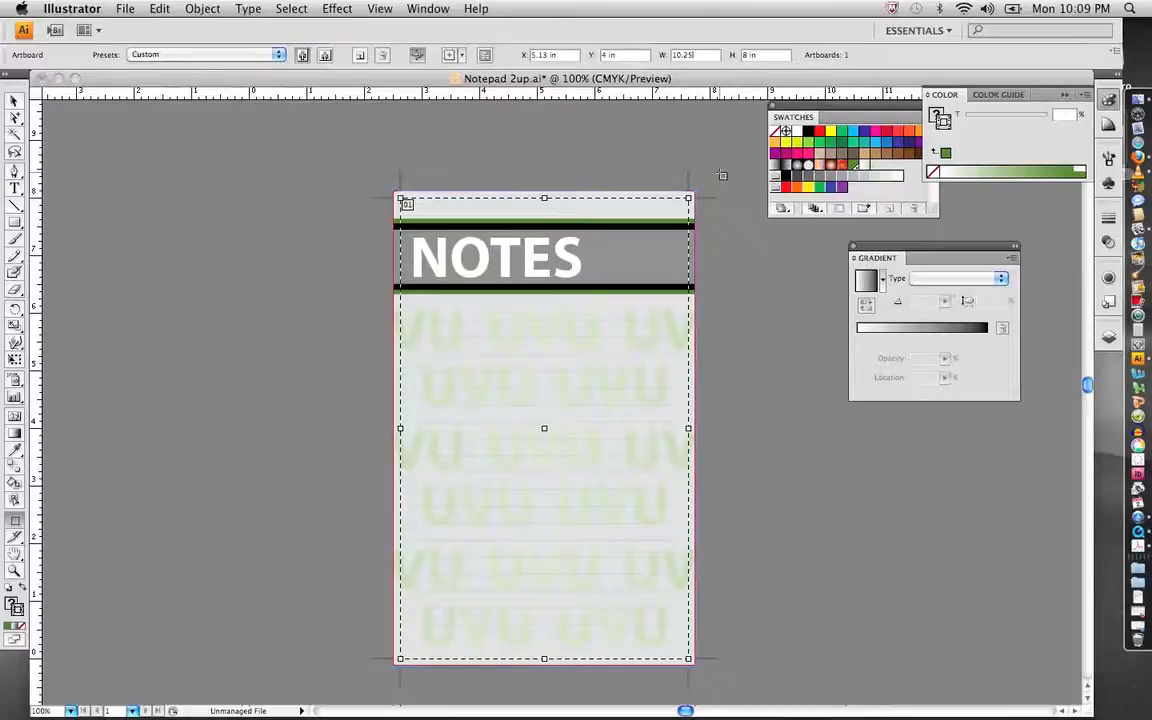
{"action": "left_click", "coordinate": [14, 102]}
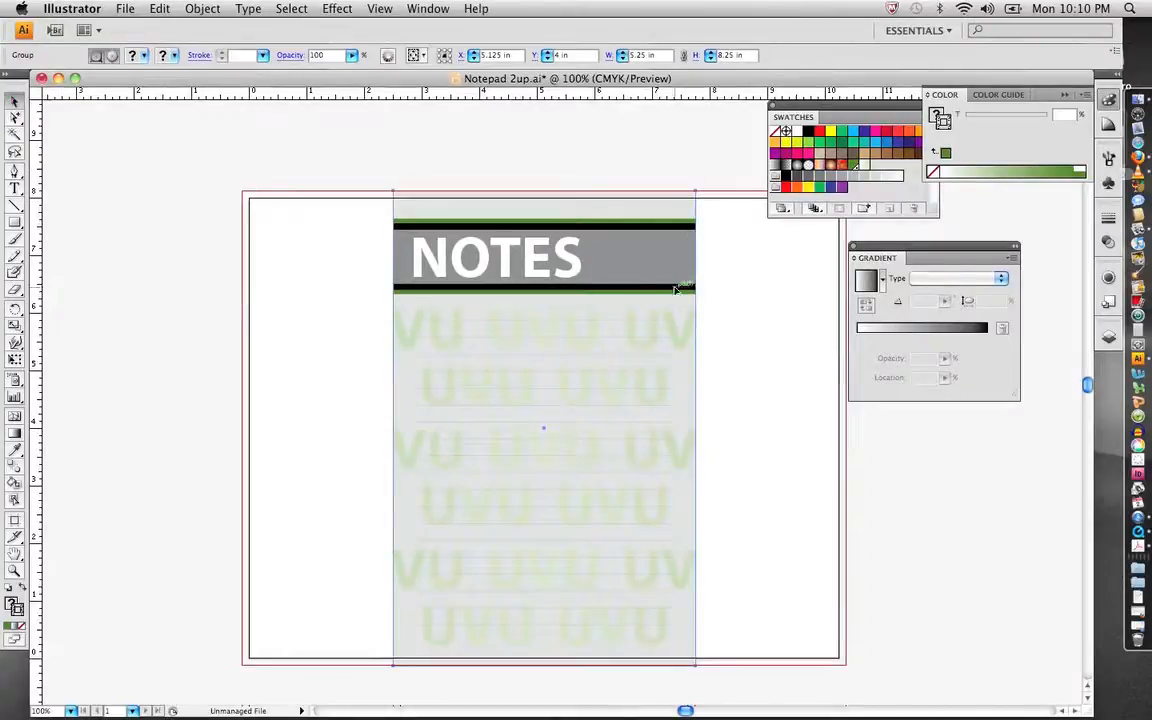
Align the clipped notepad artwork with the left bleed edge and place a pasted copy flush beside it, reaching the right bleed edge.
{"action": "left_click_drag", "start_coordinate": [560, 285], "coordinate": [415, 285]}
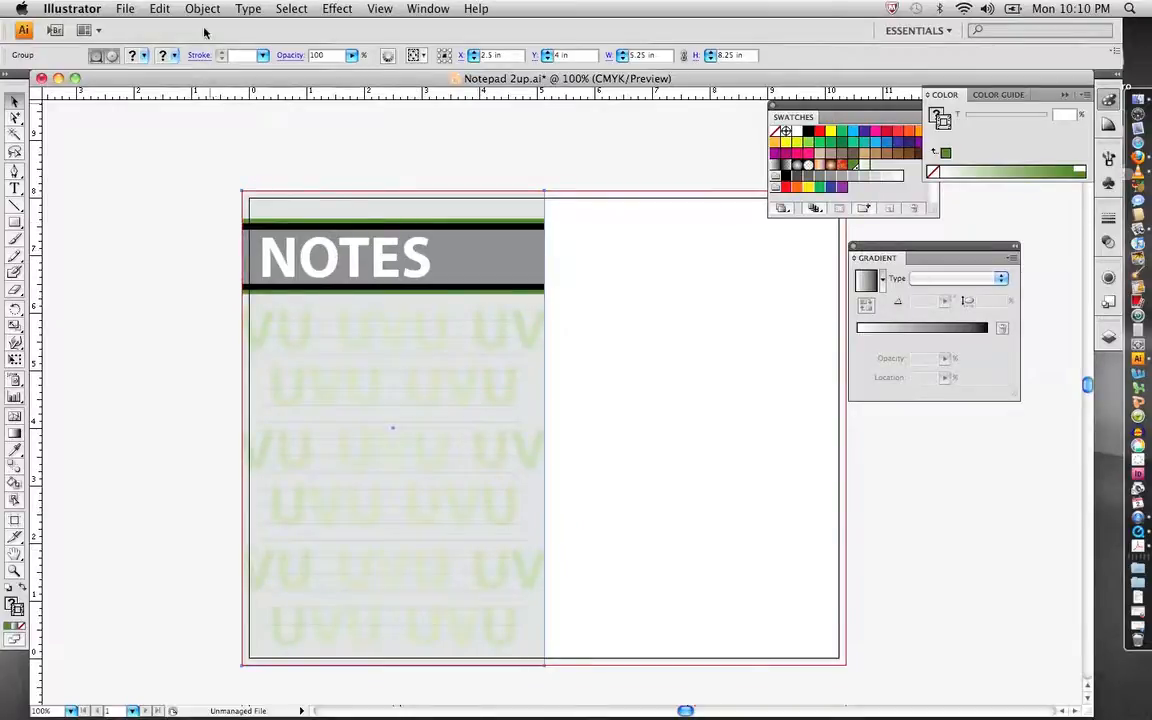
{"action": "left_click", "coordinate": [160, 8]}
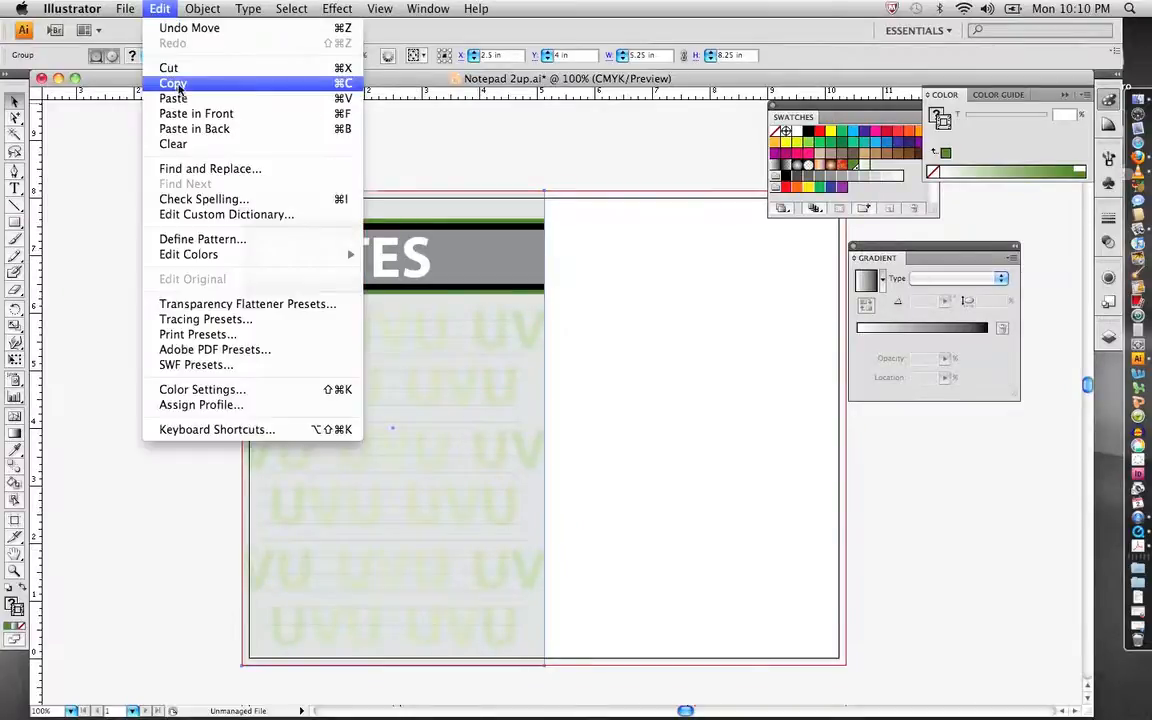
{"action": "left_click", "coordinate": [175, 84]}
{"action": "left_click", "coordinate": [160, 8]}
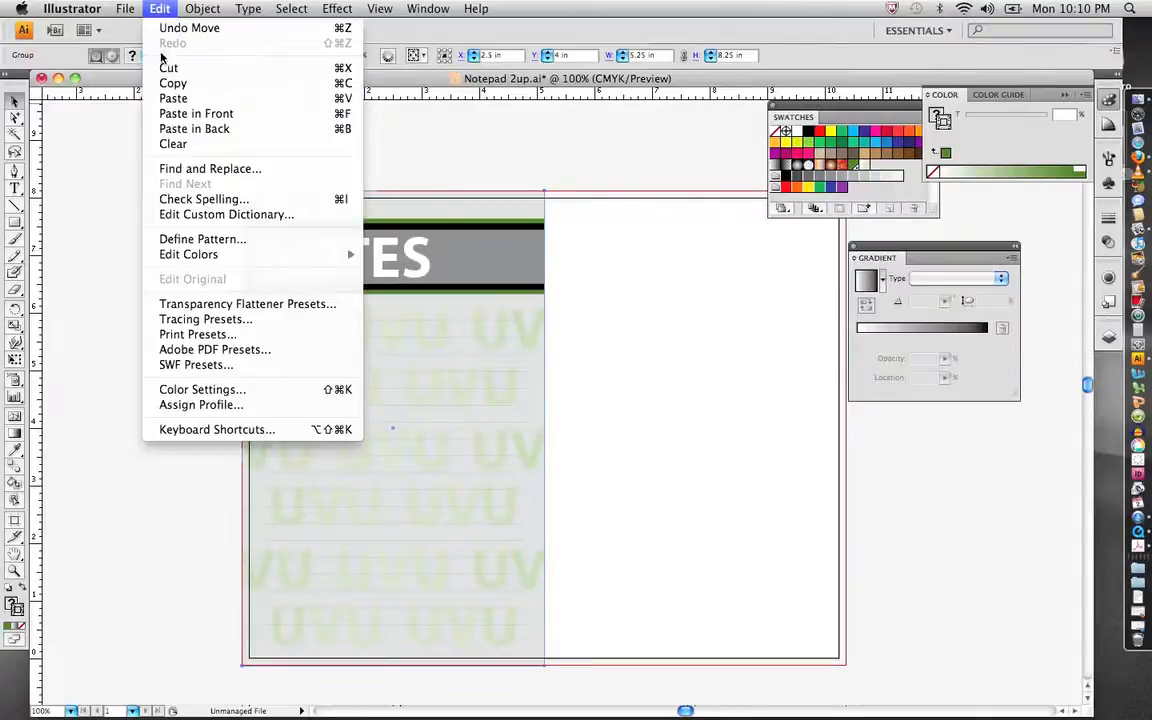
{"action": "left_click", "coordinate": [172, 99]}
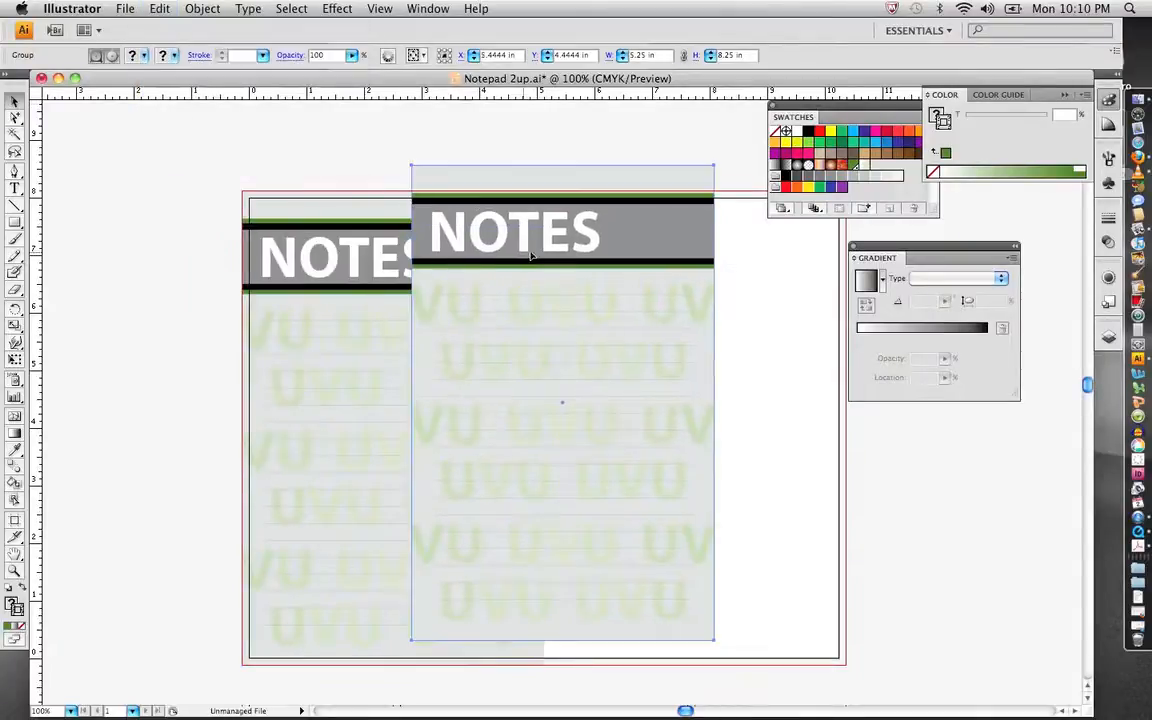
{"action": "left_click_drag", "start_coordinate": [538, 257], "coordinate": [672, 286]}
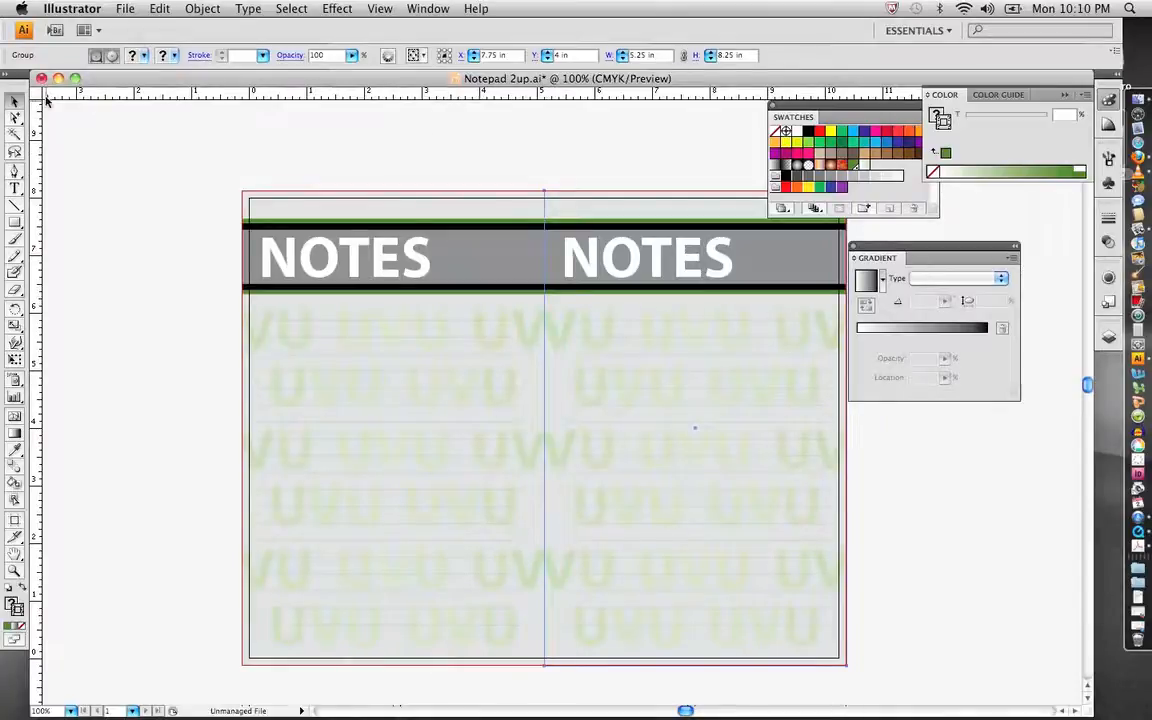
Place vertical guides at 5 in and 5.25 in to mark the trim edges between the two notepads.
{"action": "left_click_drag", "start_coordinate": [35, 94], "coordinate": [249, 192]}
{"action": "double_click", "coordinate": [36, 93]}
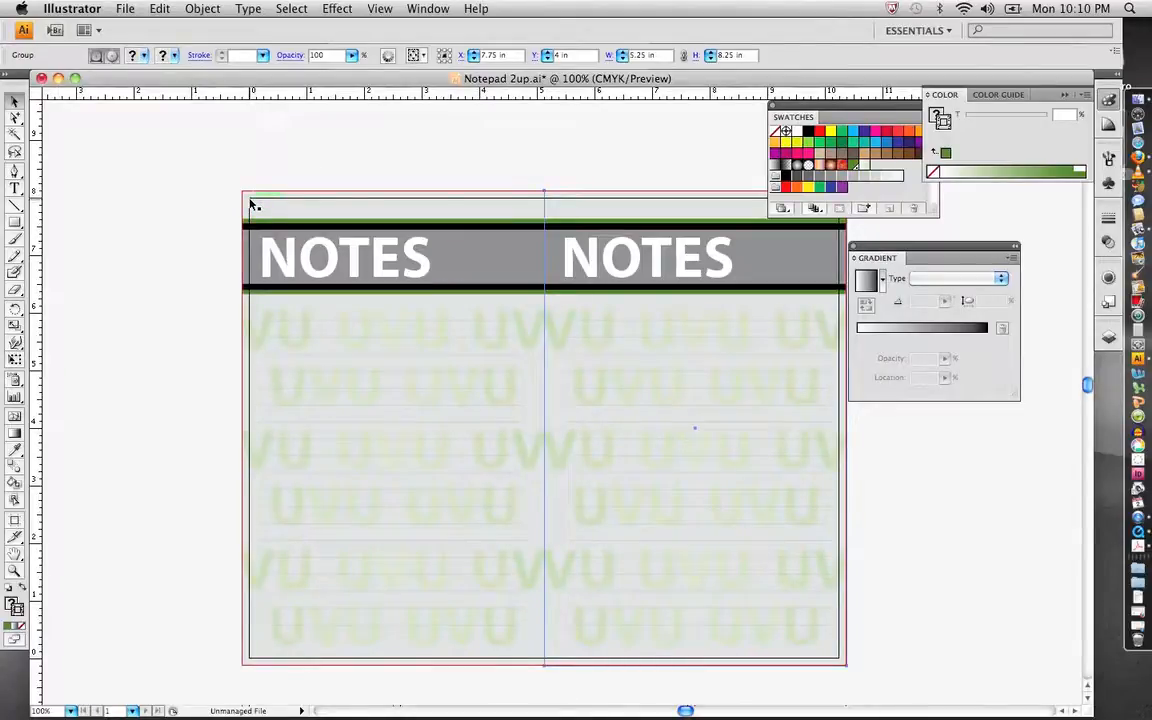
{"action": "left_click_drag", "start_coordinate": [35, 148], "coordinate": [537, 153]}
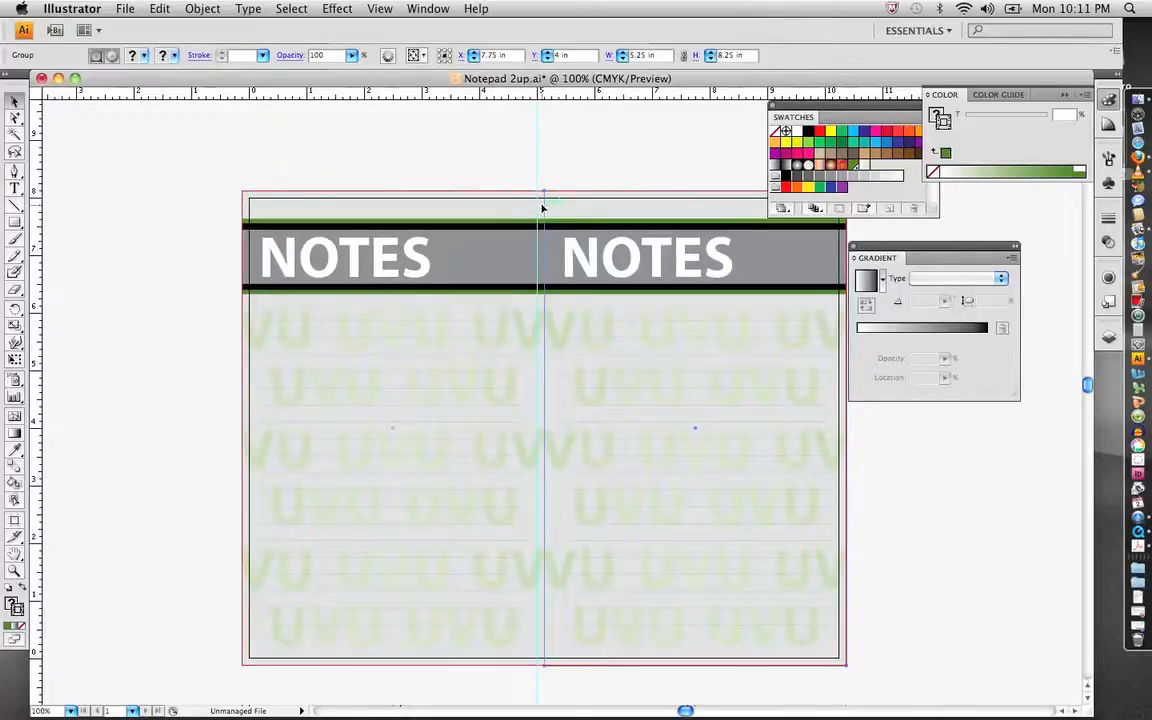
{"action": "left_click_drag", "start_coordinate": [38, 208], "coordinate": [551, 167]}
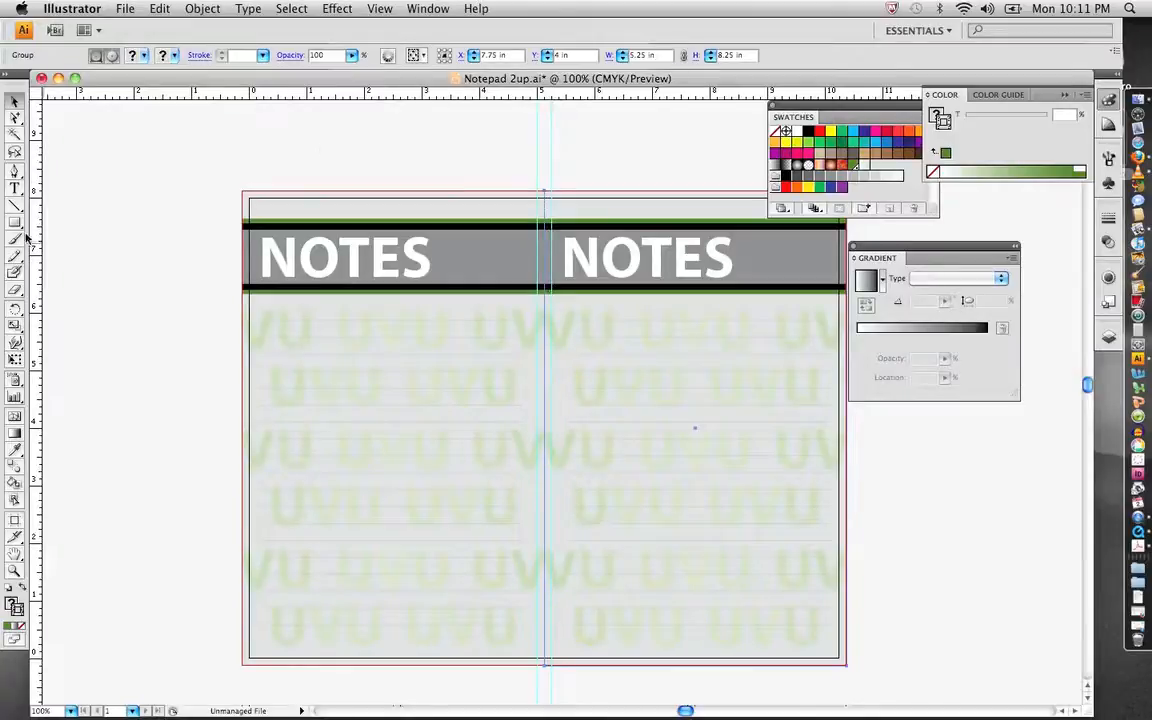
Draw a vertical crop mark line up from the top bleed edge on the 5 in guide and set its height to 0.125 in.
{"action": "left_click", "coordinate": [14, 207]}
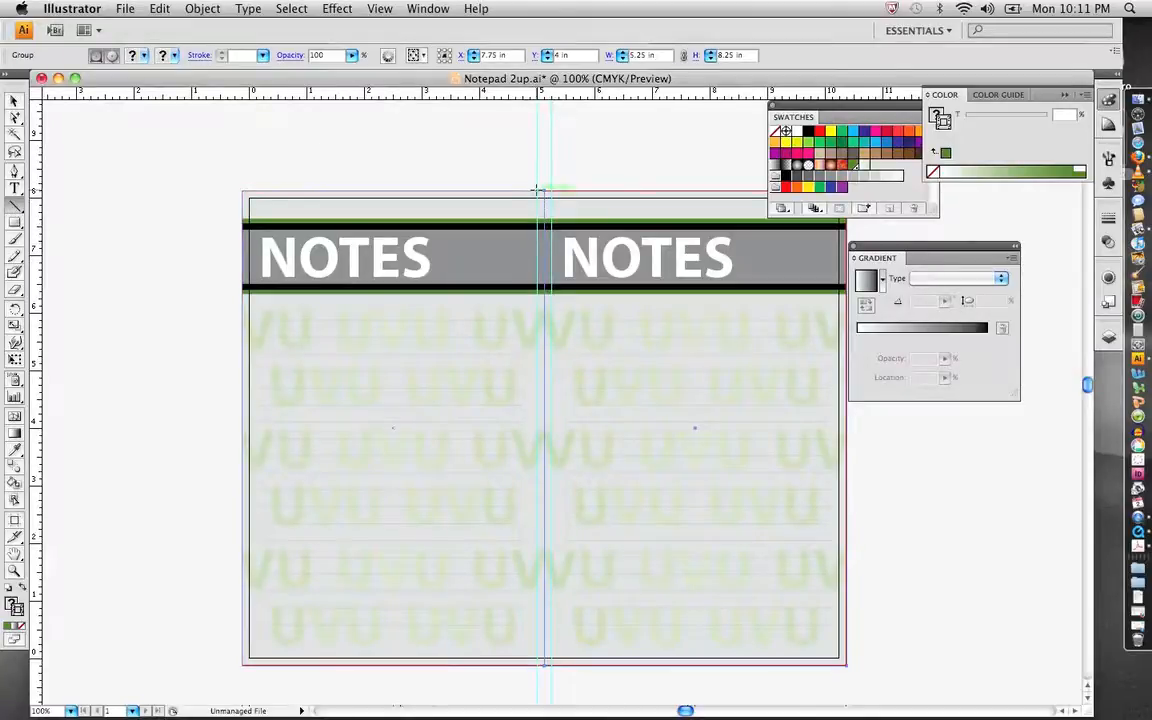
{"action": "left_click_drag", "start_coordinate": [539, 189], "coordinate": [537, 174]}
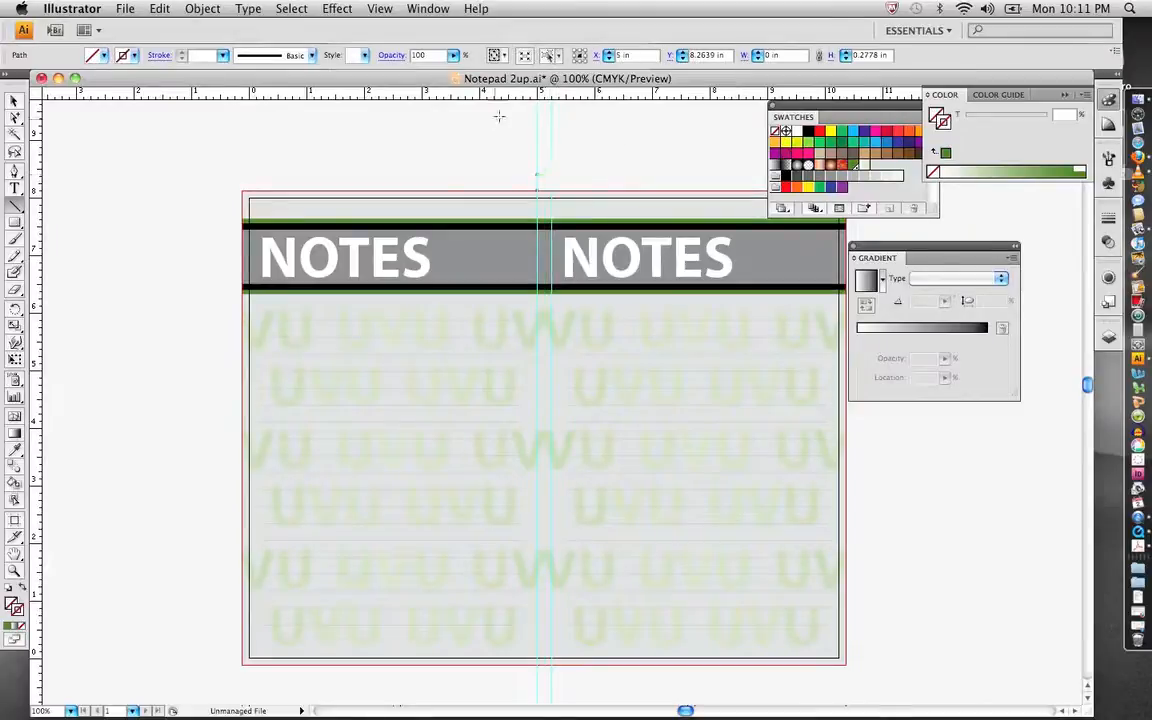
{"action": "left_click", "coordinate": [580, 61]}
{"action": "double_click", "coordinate": [847, 60]}
{"action": "left_click", "coordinate": [16, 102]}
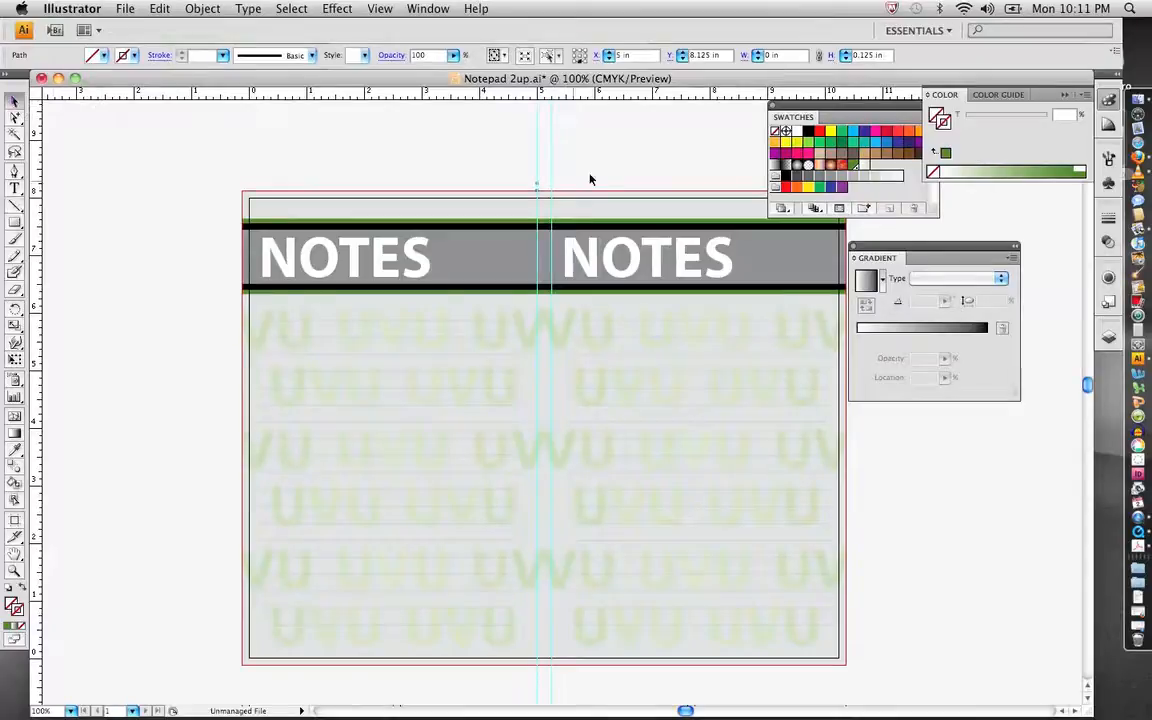
Give the crop mark line a black stroke with K at 100%.
{"action": "left_click", "coordinate": [522, 170]}
{"action": "left_click", "coordinate": [536, 187]}
{"action": "left_click", "coordinate": [808, 131]}
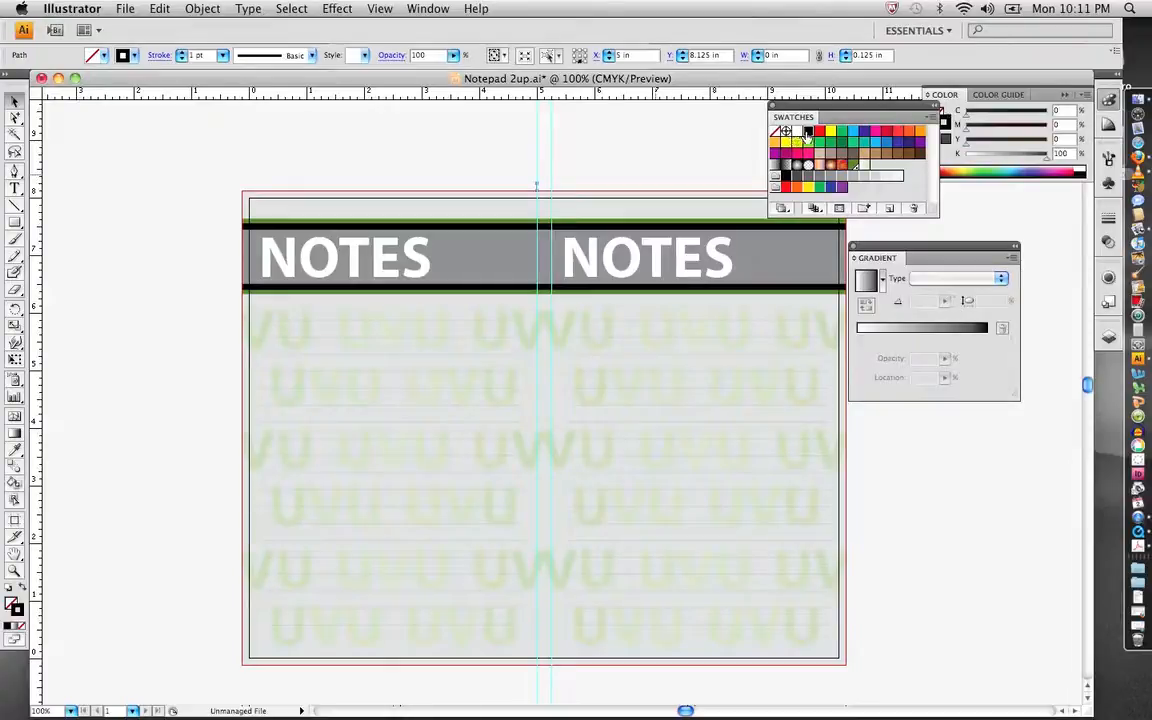
{"action": "left_click", "coordinate": [1047, 162]}
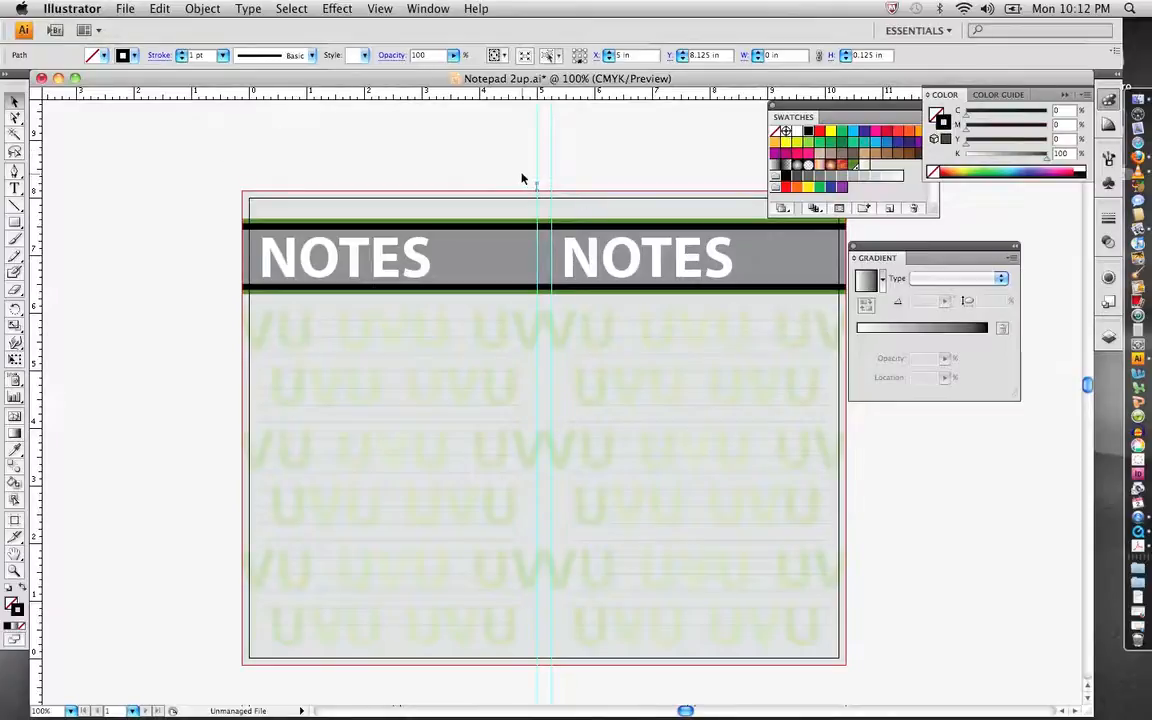
Create a copy of the crop mark moved 0.25 in at an angle of 0° onto the second guide.
{"action": "left_click", "coordinate": [200, 9]}
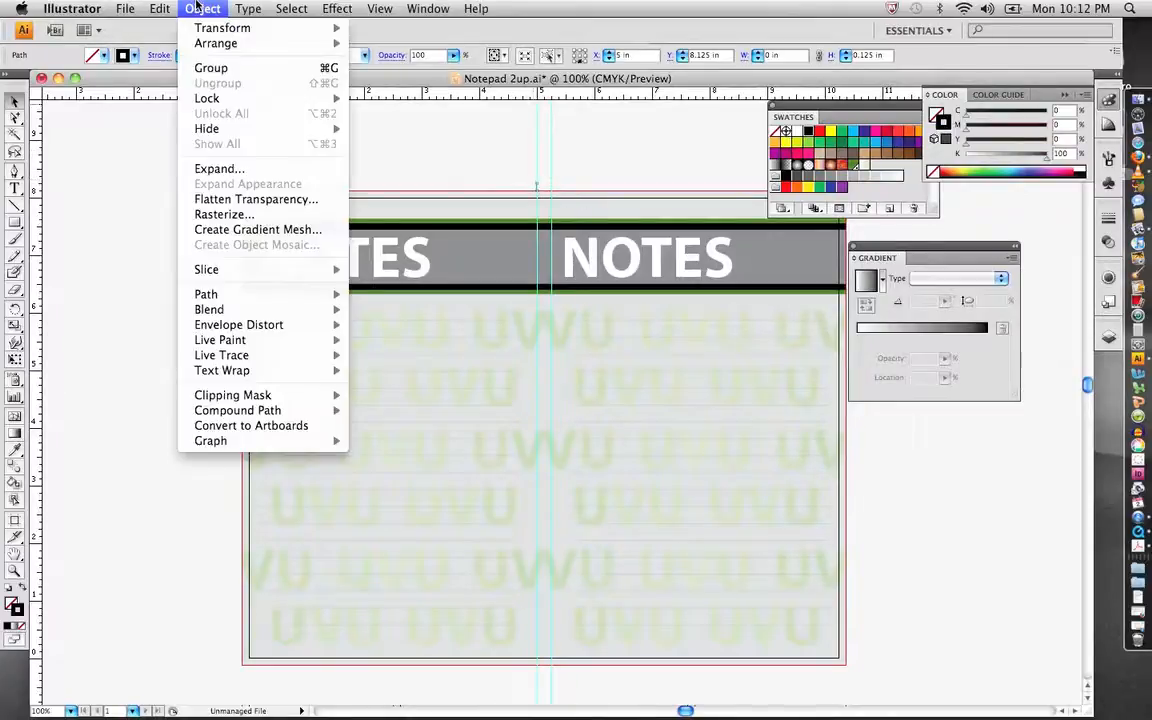
{"action": "mouse_move", "coordinate": [186, 27]}
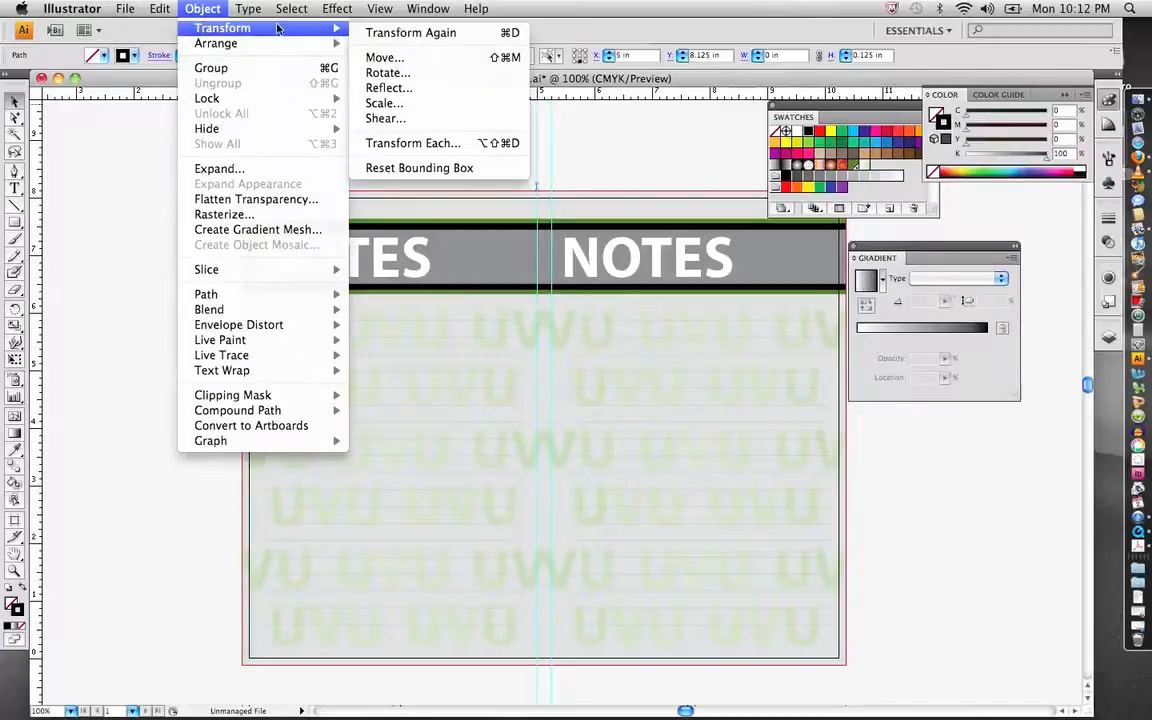
{"action": "left_click", "coordinate": [385, 58]}
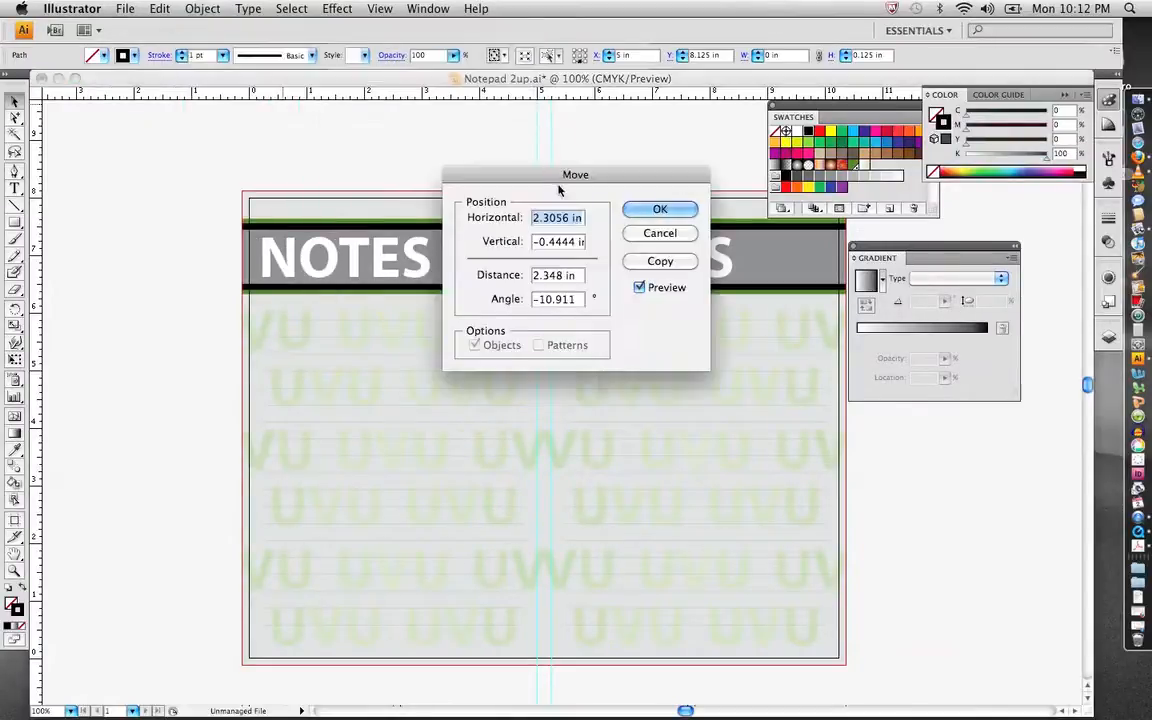
{"action": "left_click_drag", "start_coordinate": [611, 178], "coordinate": [340, 176]}
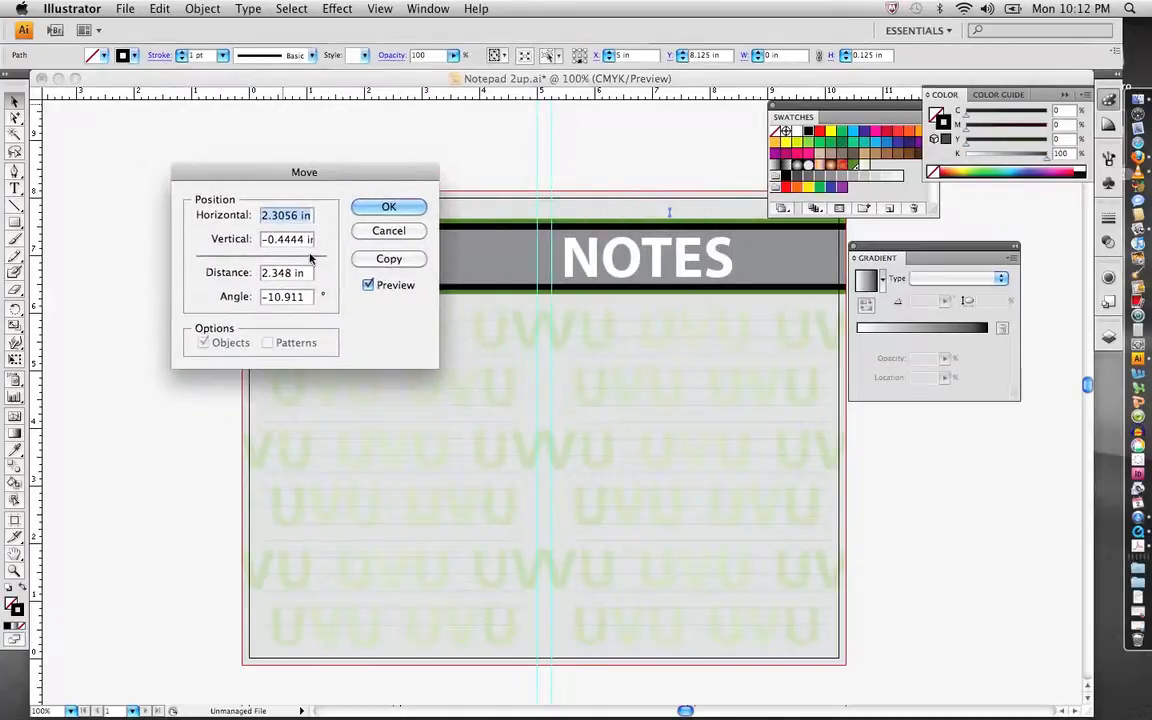
{"action": "left_click_drag", "start_coordinate": [295, 273], "coordinate": [253, 267]}
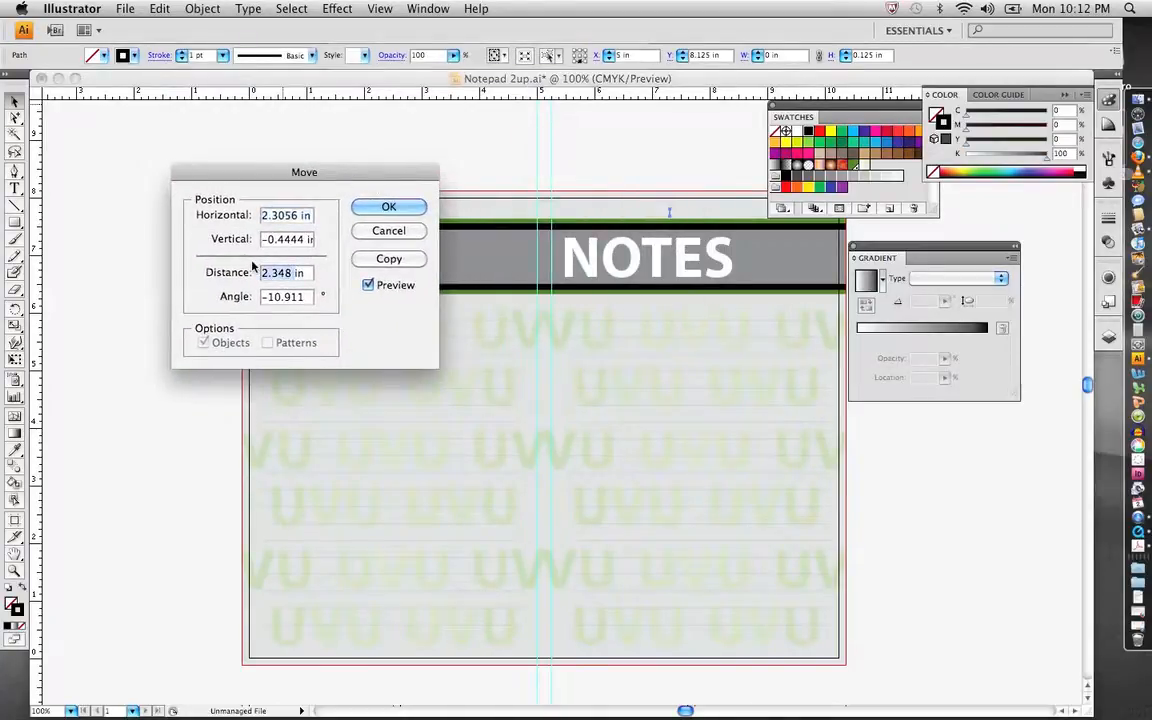
{"action": "type", "text": ".25"}
{"action": "key", "text": "Tab"}
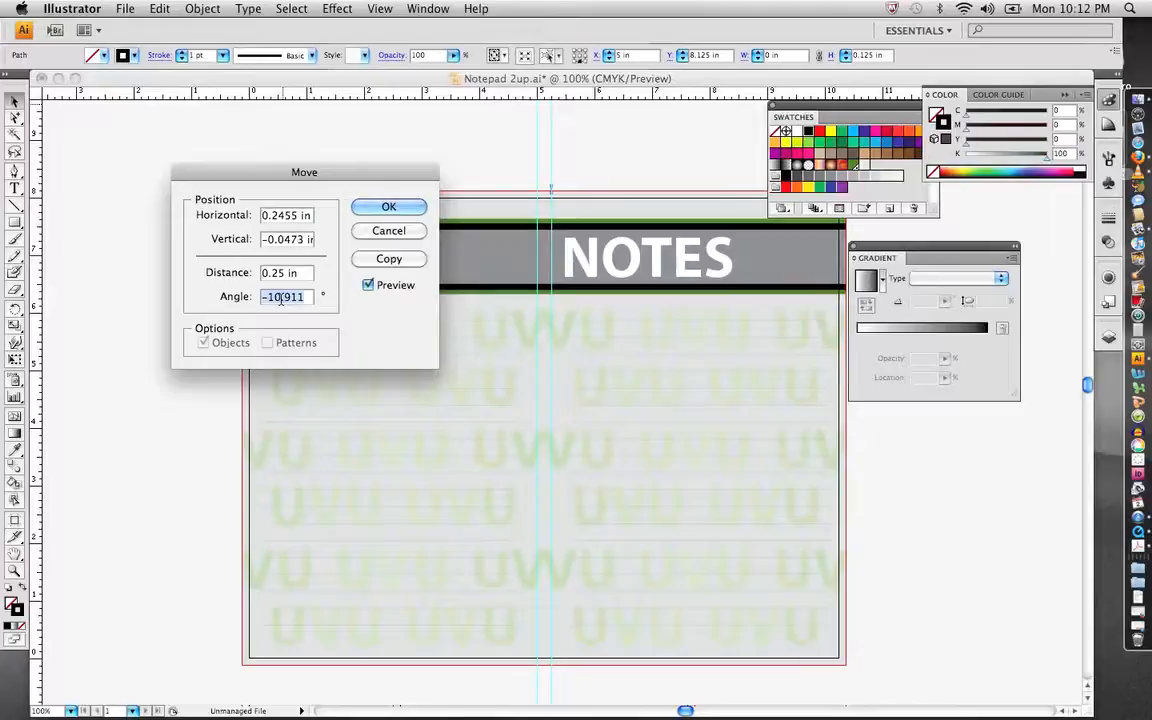
{"action": "type", "text": "0"}
{"action": "type", "text": "90"}
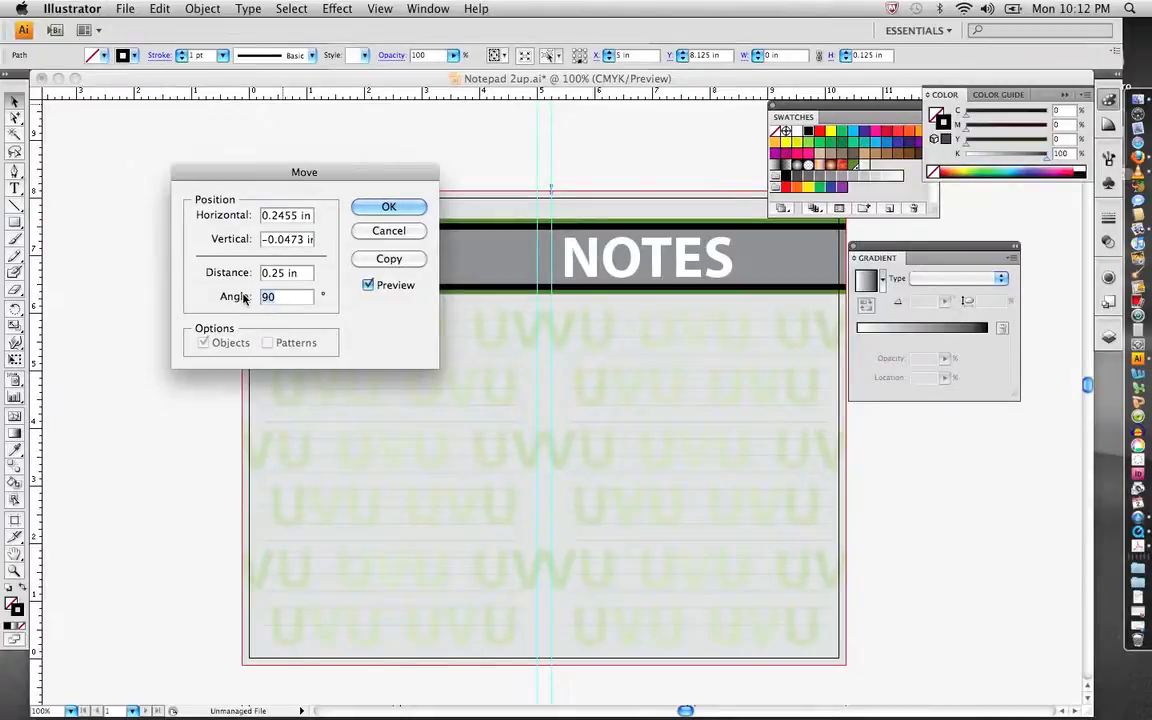
{"action": "type", "text": "0"}
{"action": "key", "text": "Tab"}
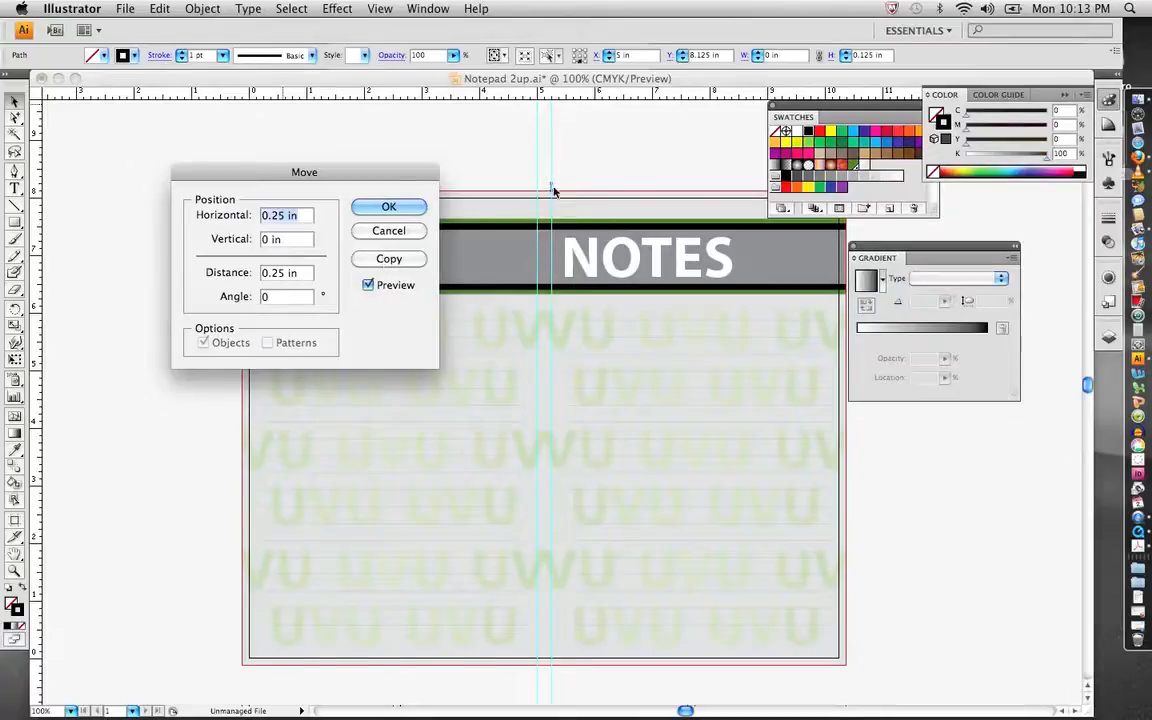
{"action": "left_click", "coordinate": [389, 259]}
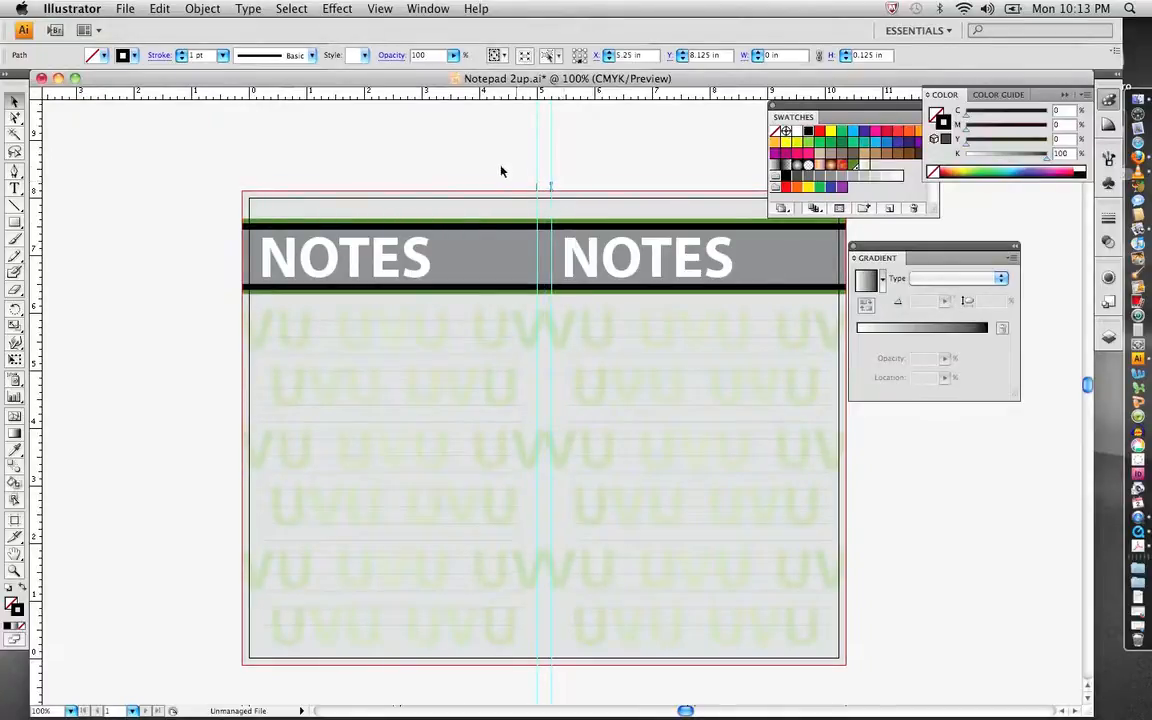
Select both crop marks above the notepads and group them.
{"action": "left_click_drag", "start_coordinate": [507, 174], "coordinate": [570, 188]}
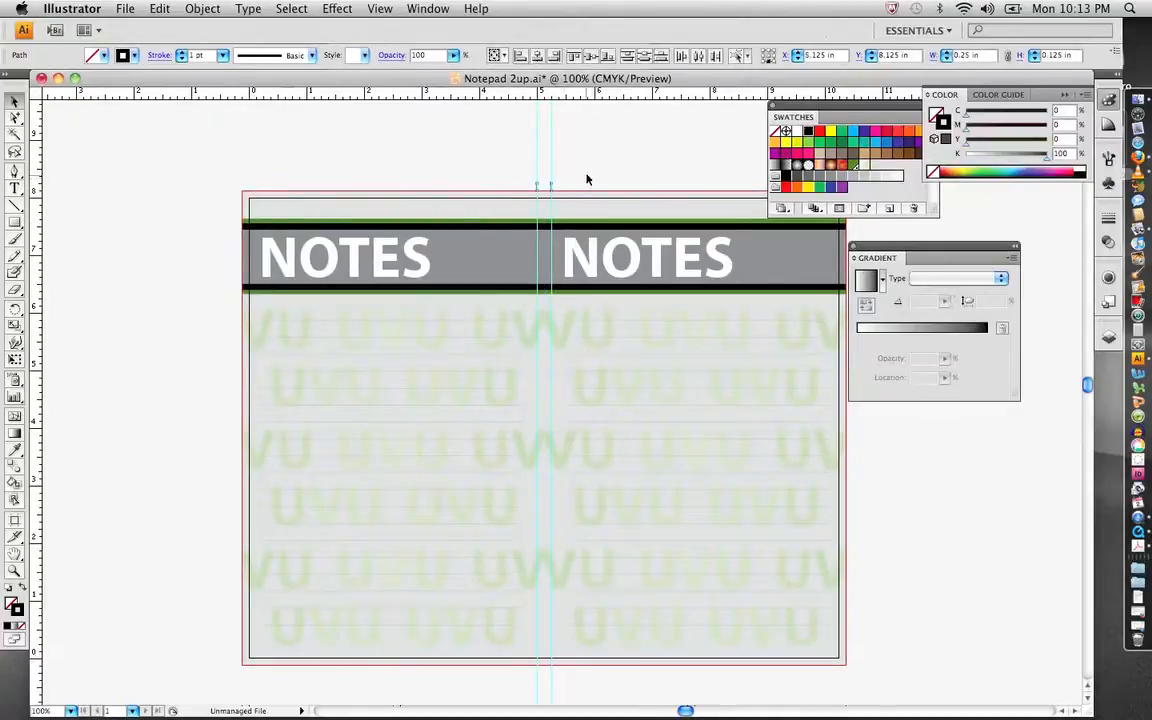
{"action": "left_click", "coordinate": [199, 8]}
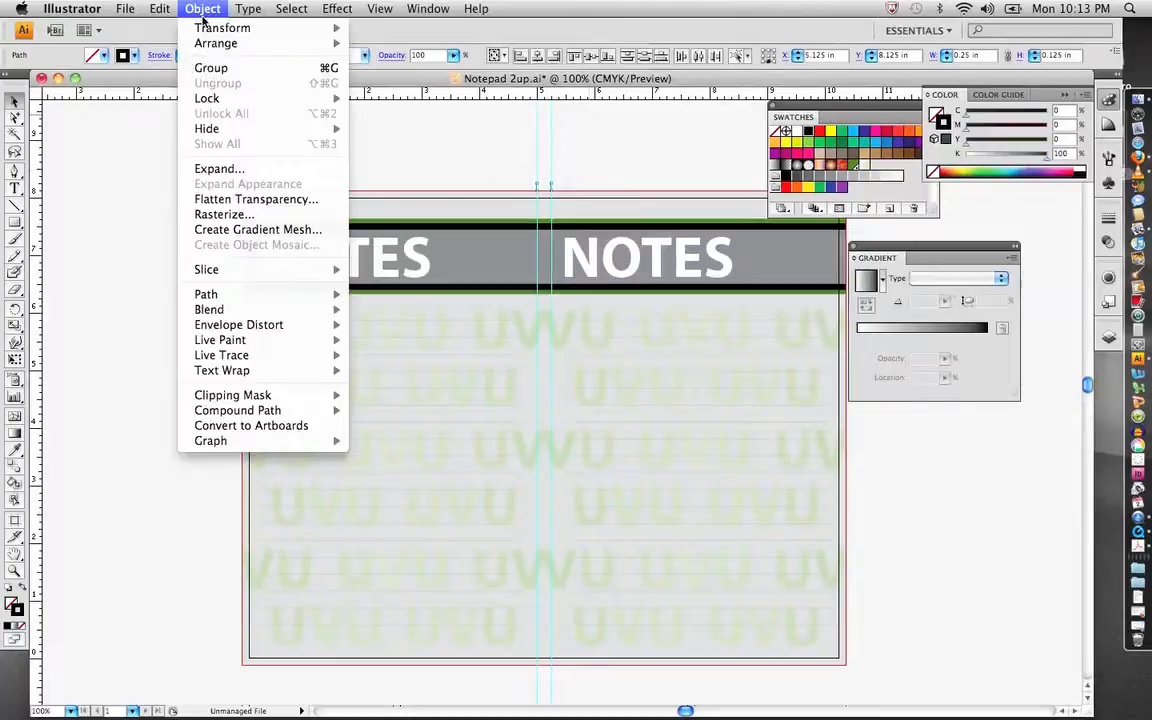
{"action": "left_click", "coordinate": [210, 67]}
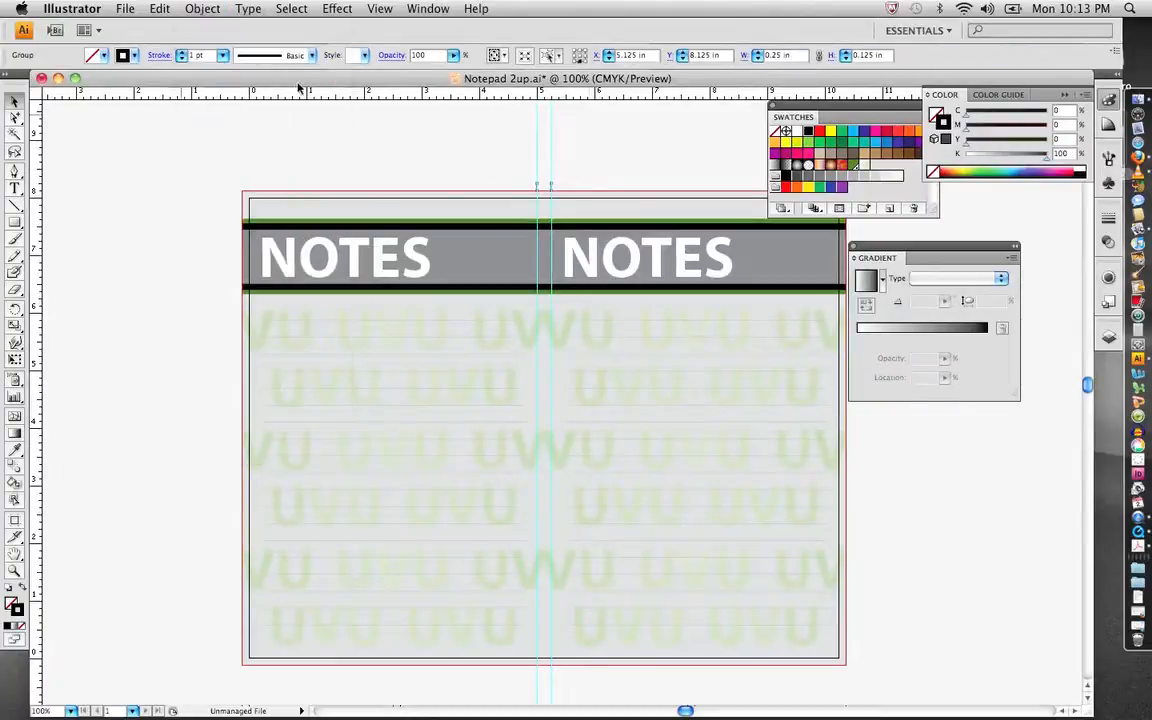
Show the bounding box around the grouped crop marks and hide it again.
{"action": "left_click", "coordinate": [378, 8]}
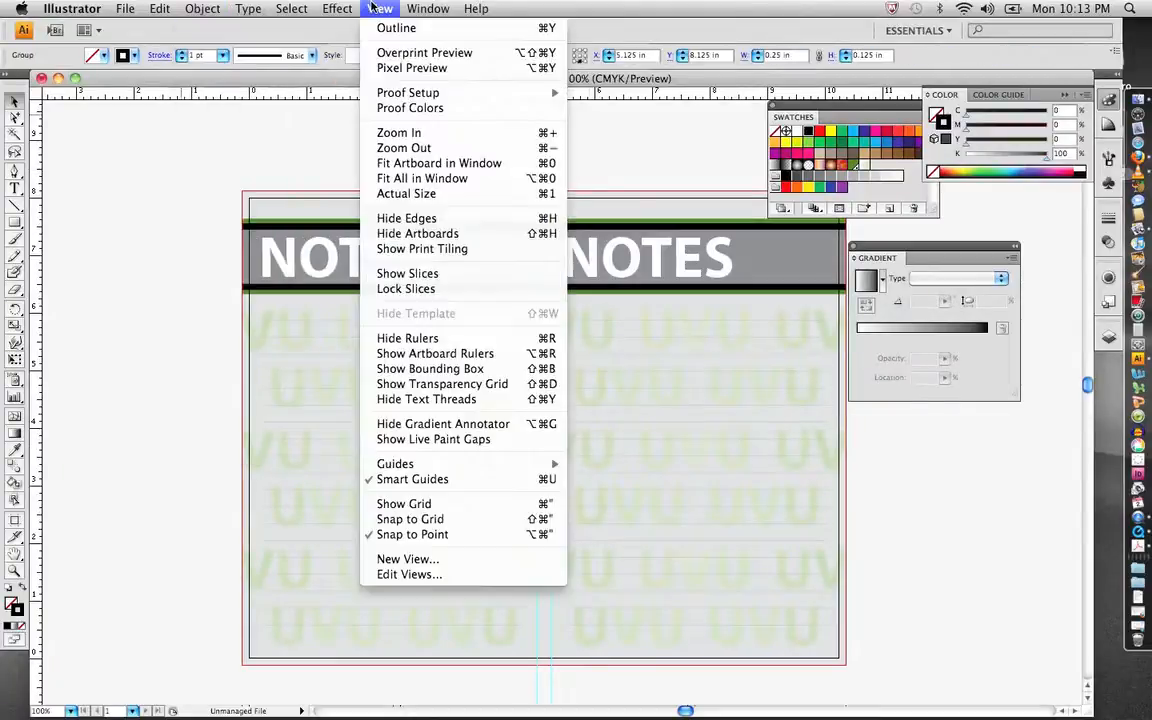
{"action": "left_click", "coordinate": [447, 370]}
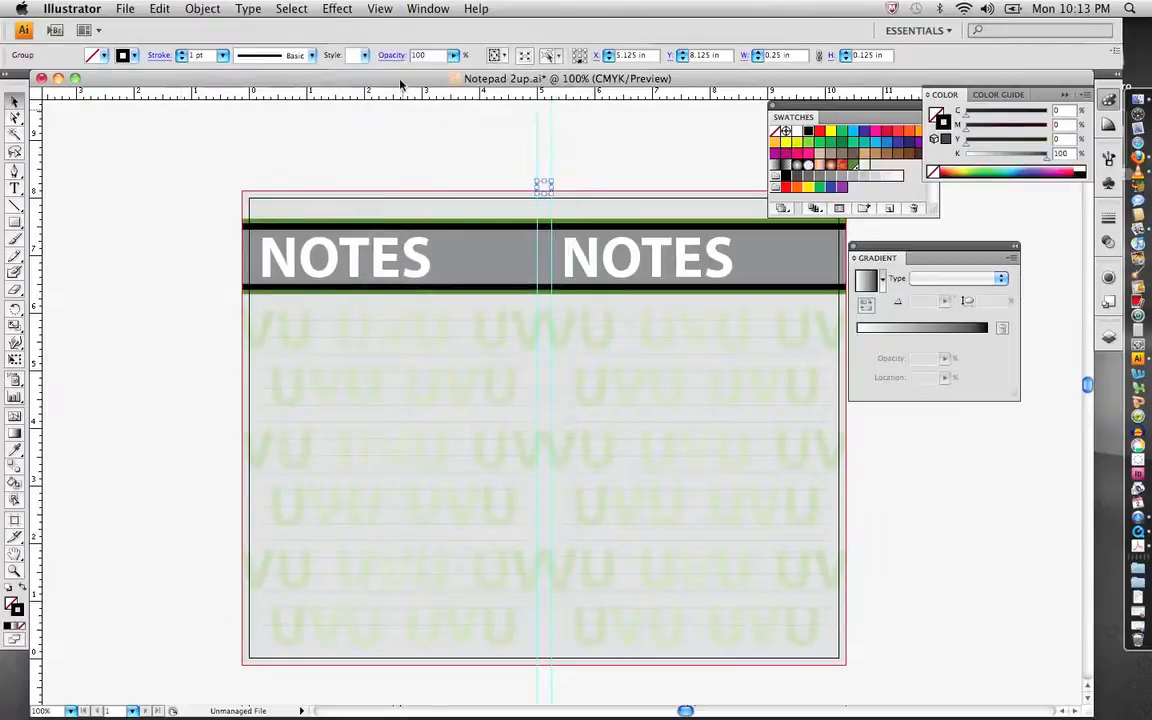
{"action": "left_click", "coordinate": [374, 8]}
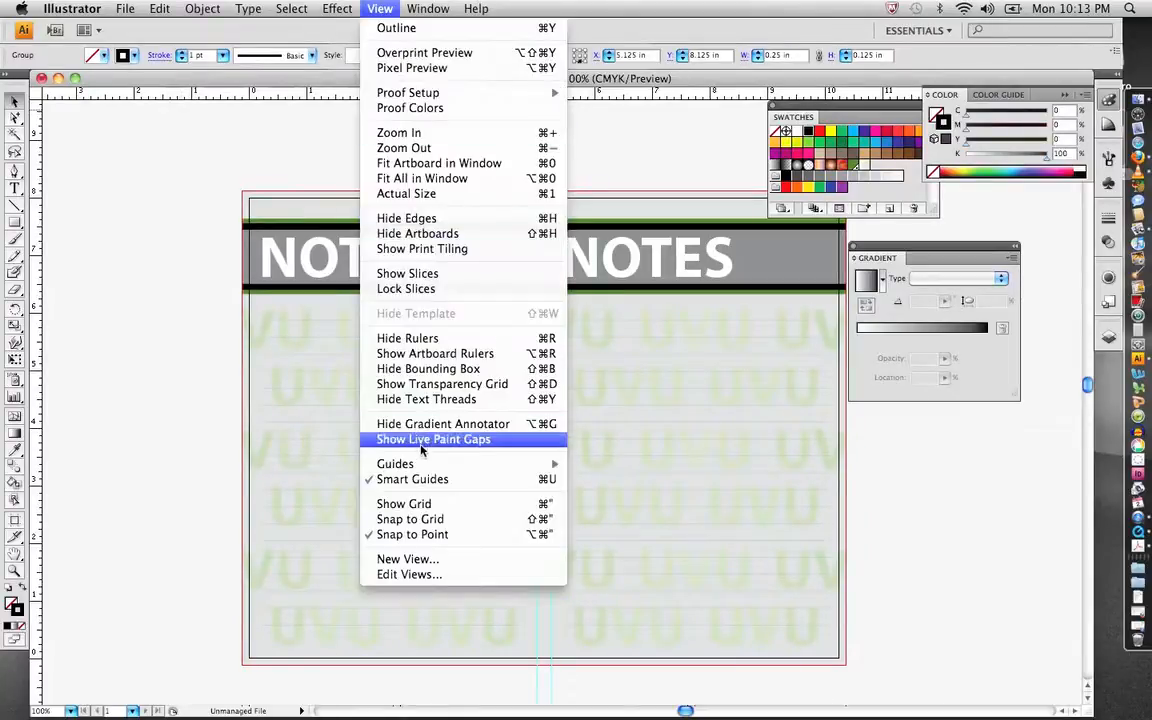
{"action": "left_click", "coordinate": [423, 370]}
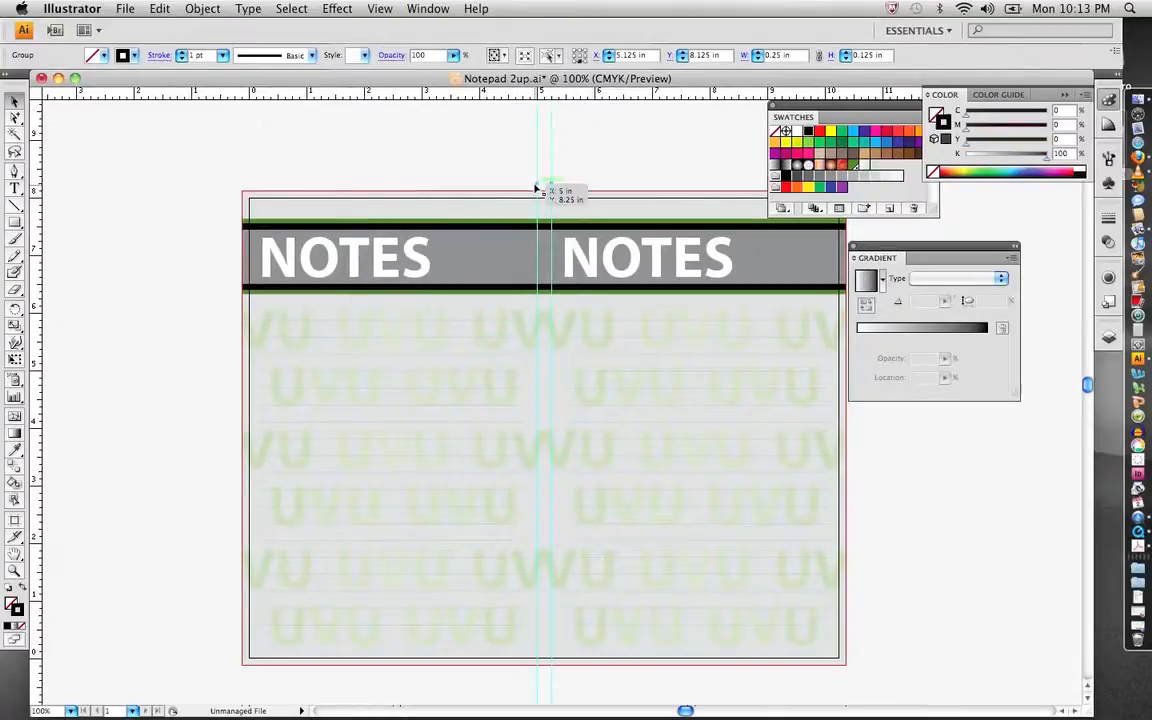
Copy the grouped crop marks straight down to just below the notepads, aligned with the two centre guides, and deselect them.
{"action": "left_click_drag", "start_coordinate": [537, 189], "coordinate": [538, 672]}
{"action": "left_click_drag", "start_coordinate": [540, 684], "coordinate": [537, 673]}
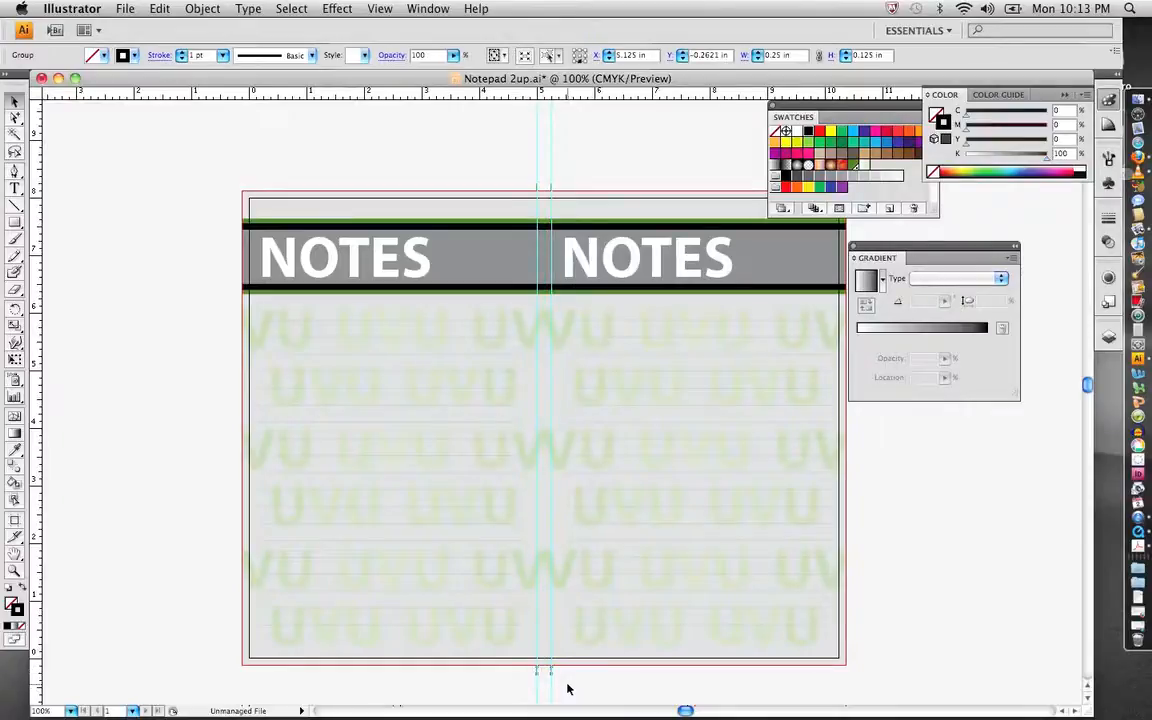
{"action": "left_click", "coordinate": [567, 688]}
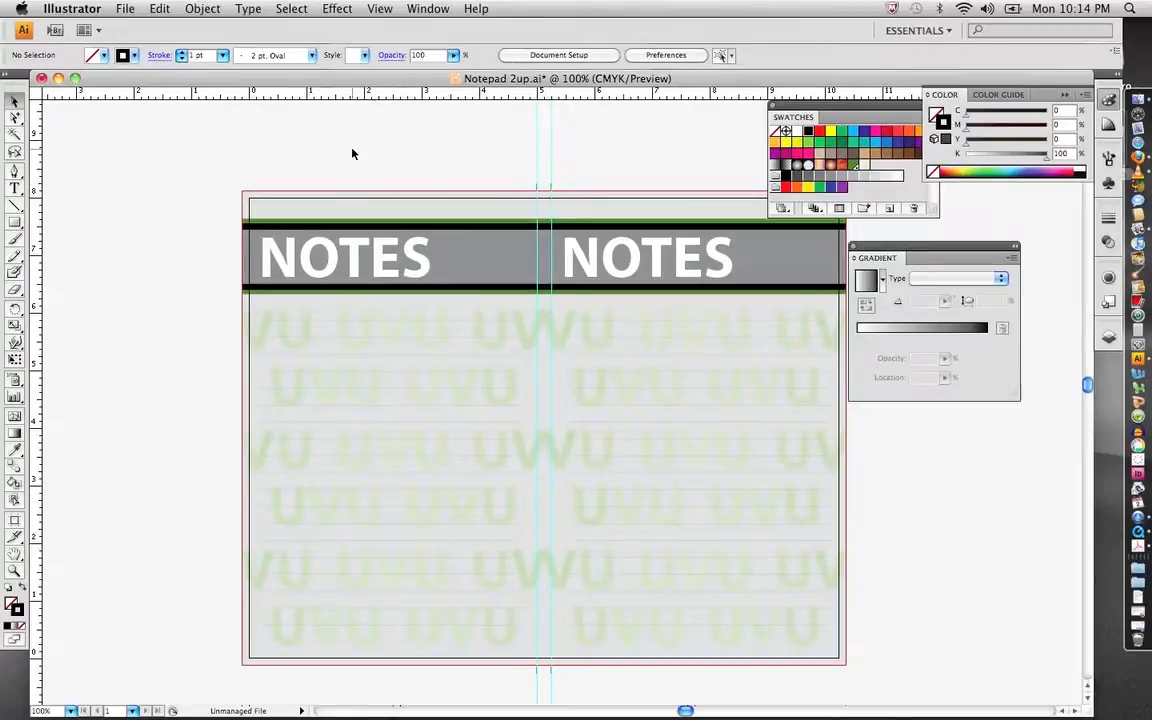
Save the document as Notepad 2up.ai in the color setup folder, overwriting the existing Illustrator file.
{"action": "left_click", "coordinate": [128, 10]}
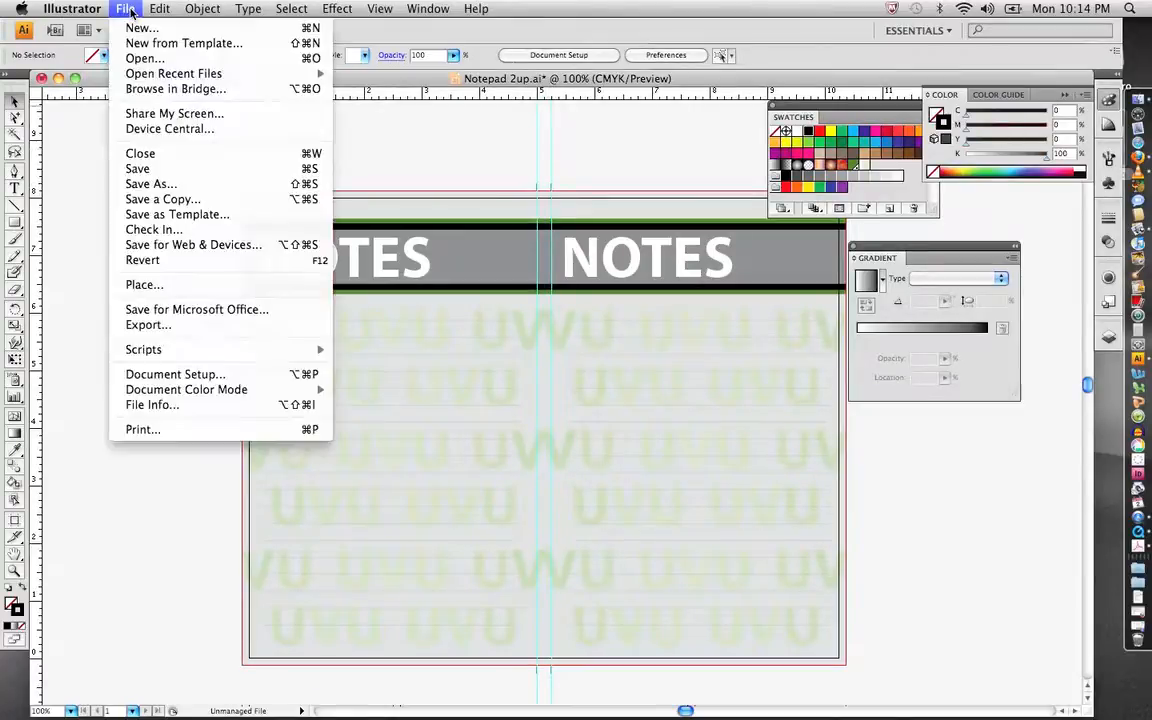
{"action": "left_click", "coordinate": [131, 13]}
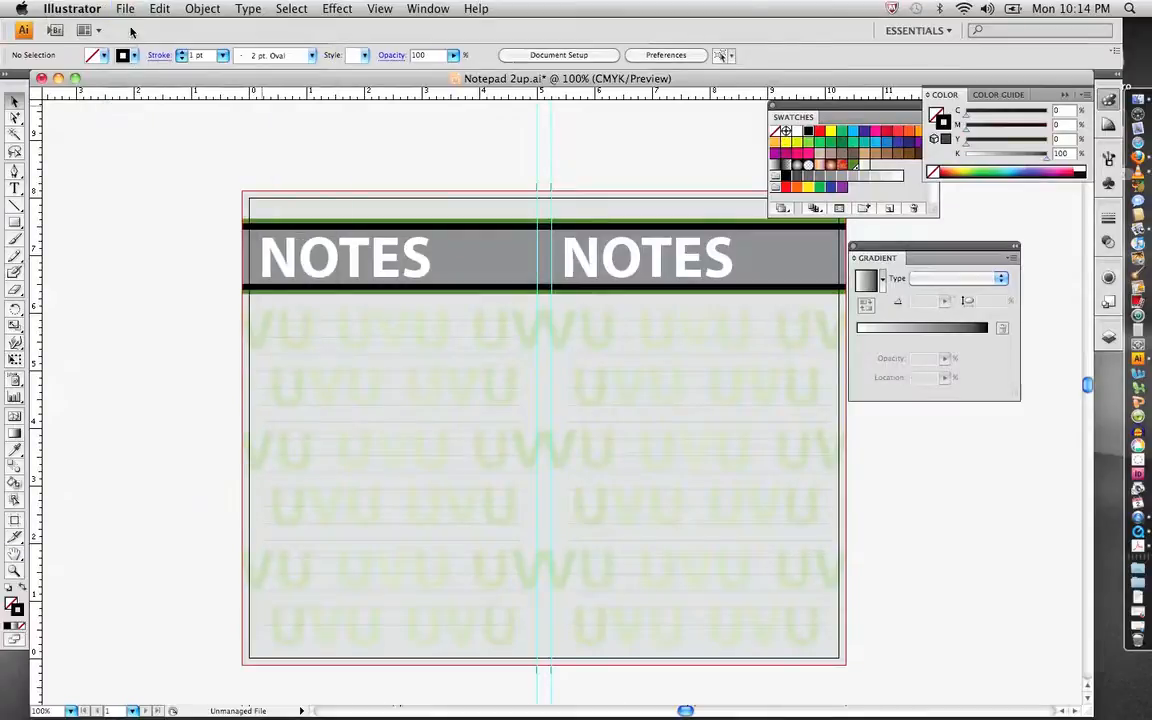
{"action": "left_click", "coordinate": [122, 8]}
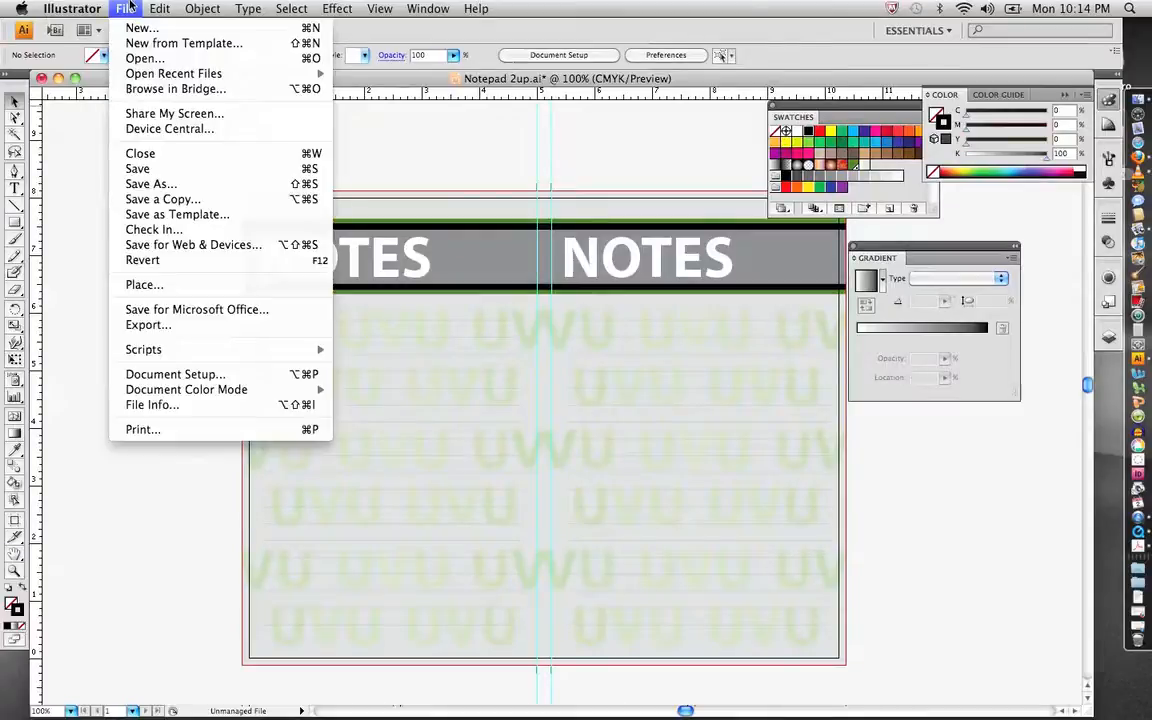
{"action": "left_click", "coordinate": [141, 186]}
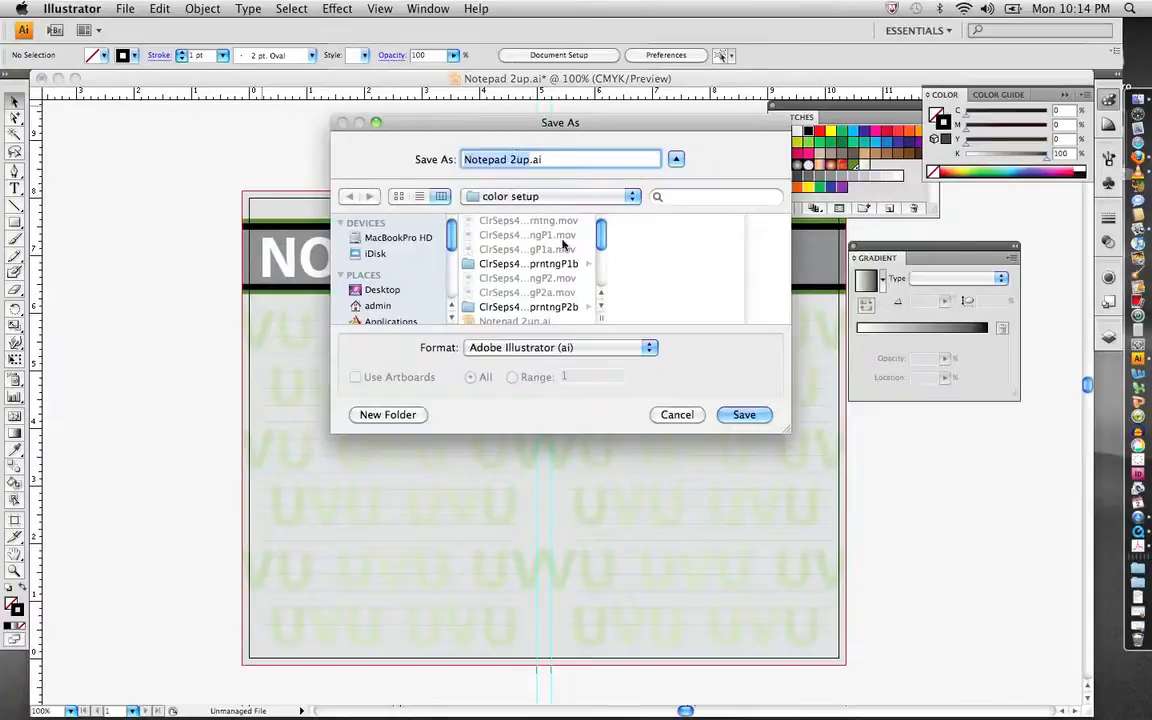
{"action": "left_click", "coordinate": [746, 414]}
{"action": "left_click", "coordinate": [667, 272]}
{"action": "left_click", "coordinate": [730, 119]}
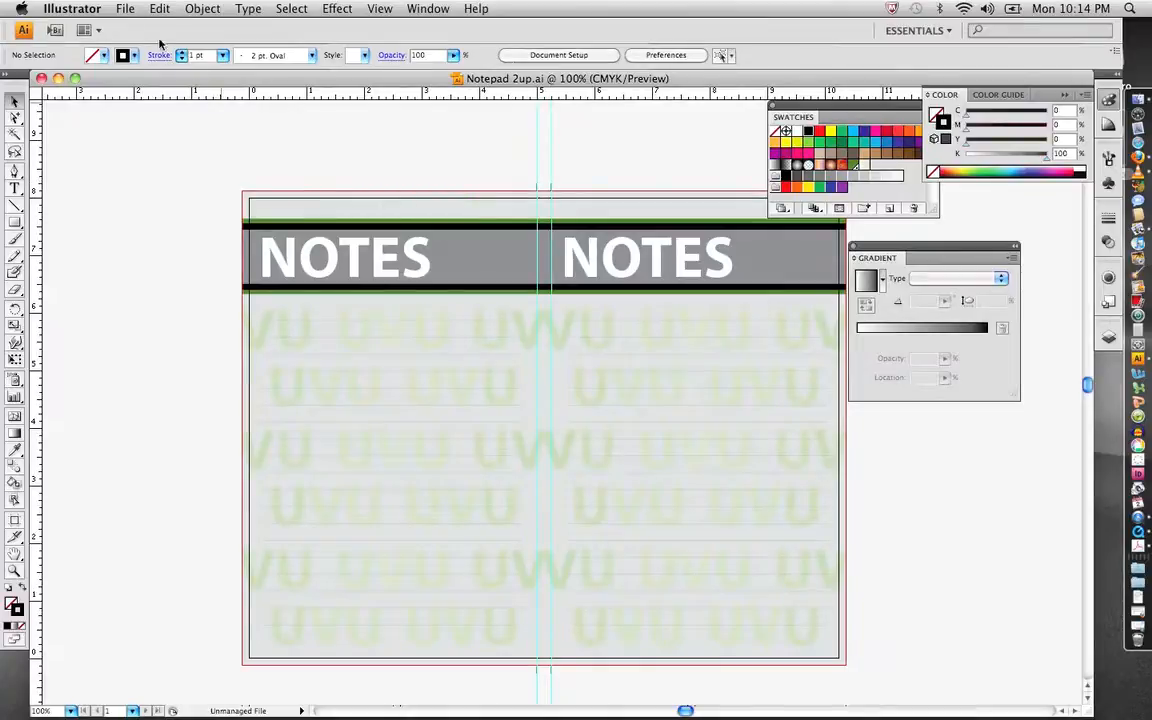
Set the document bleed to 0.25 in on all four sides.
{"action": "left_click", "coordinate": [125, 8]}
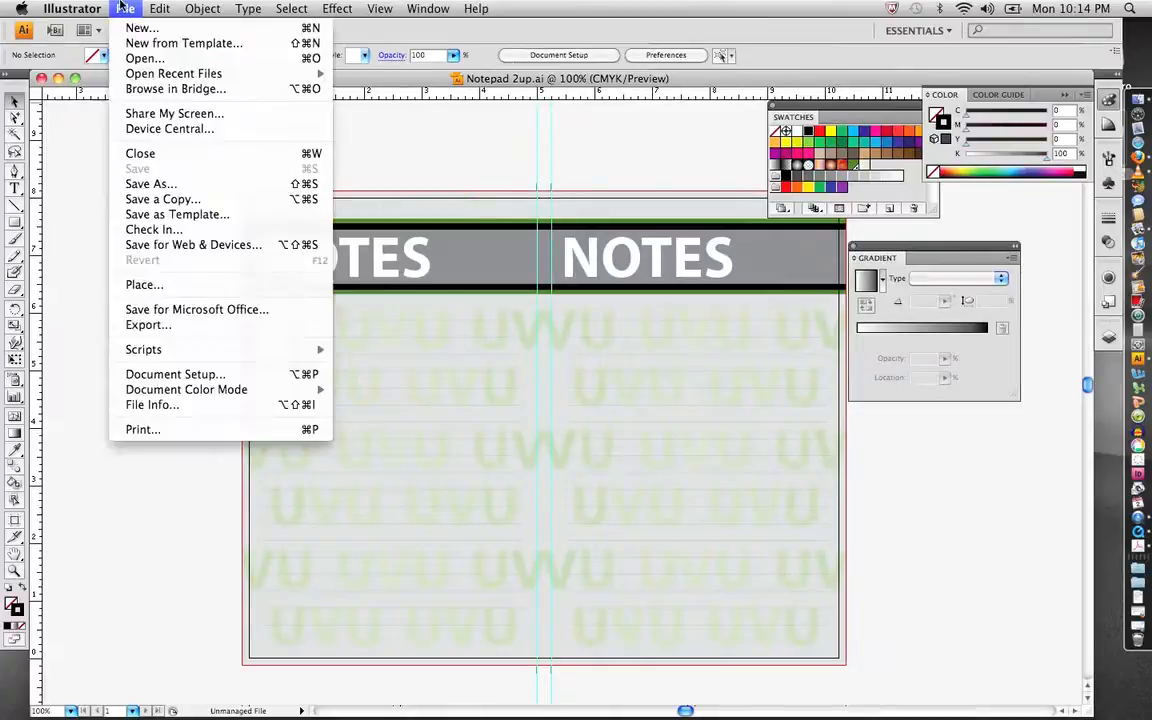
{"action": "left_click", "coordinate": [172, 376]}
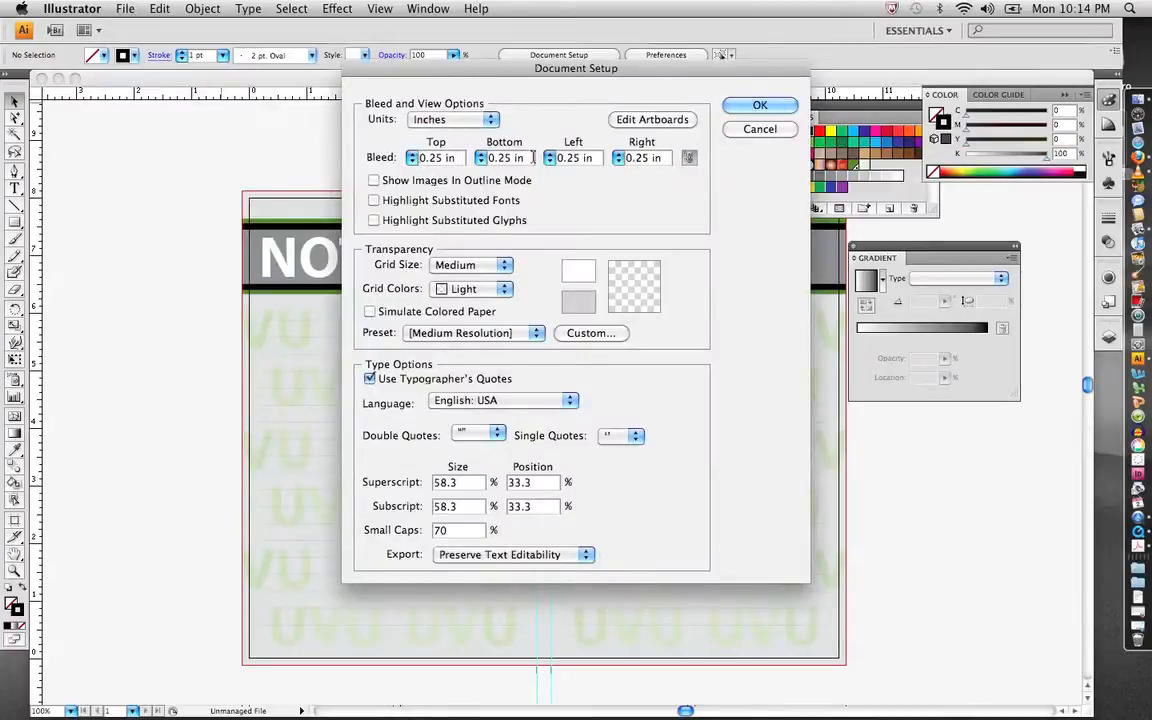
{"action": "left_click", "coordinate": [760, 106]}
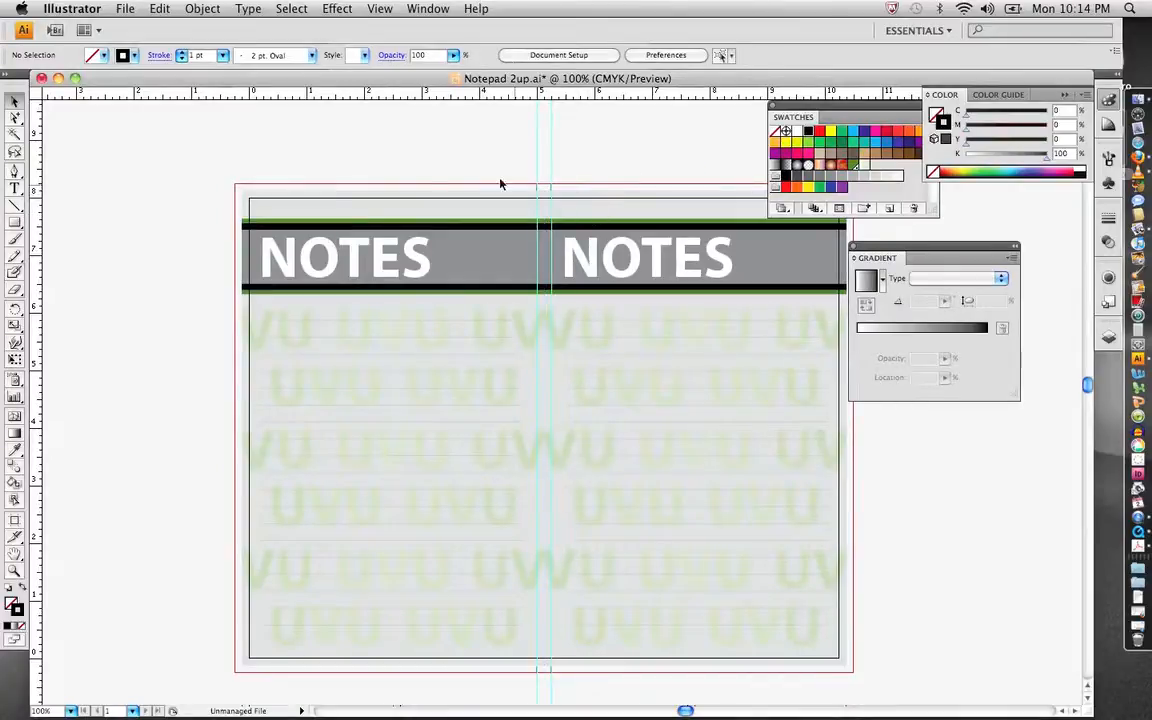
Start saving the layout as Notepad 2up.pdf in Adobe PDF format with the [High Quality Print] preset.
{"action": "left_click", "coordinate": [124, 8]}
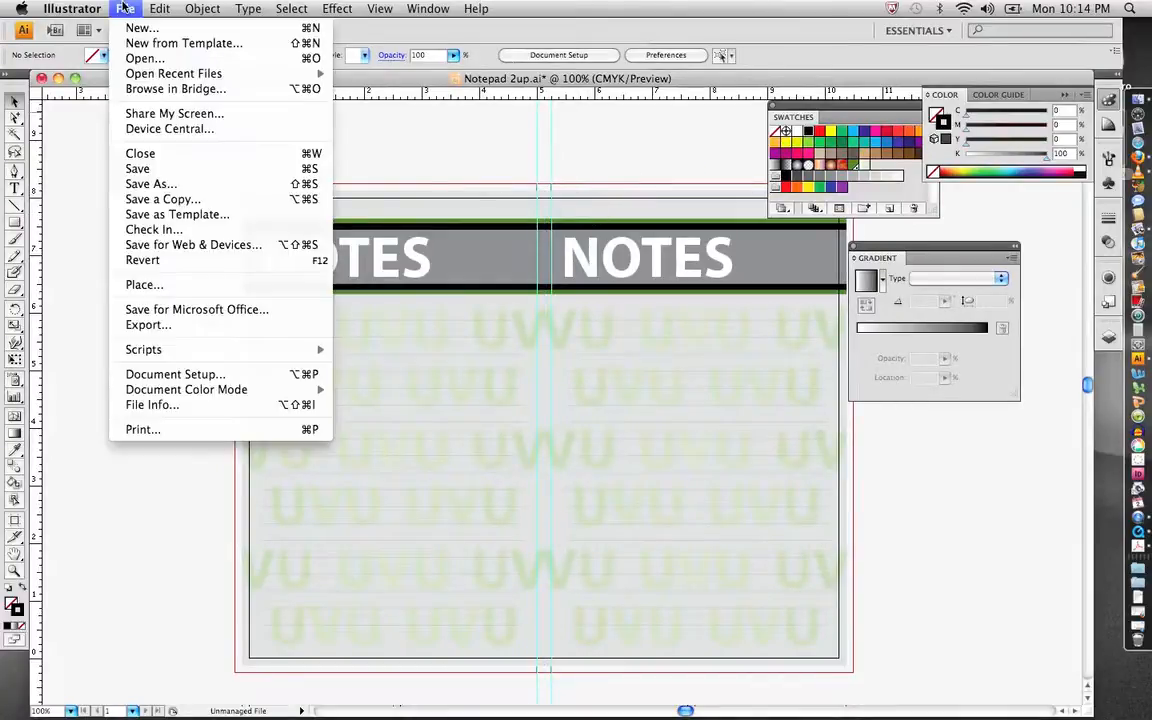
{"action": "left_click", "coordinate": [124, 8]}
{"action": "left_click", "coordinate": [124, 8]}
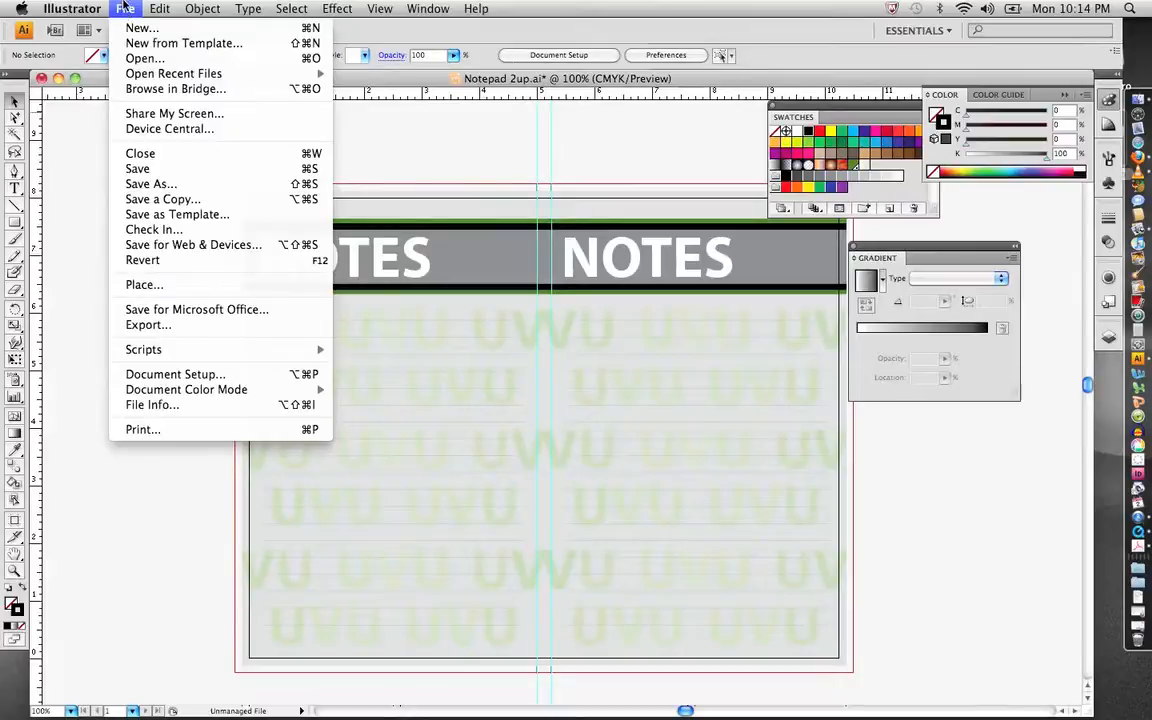
{"action": "left_click", "coordinate": [141, 184]}
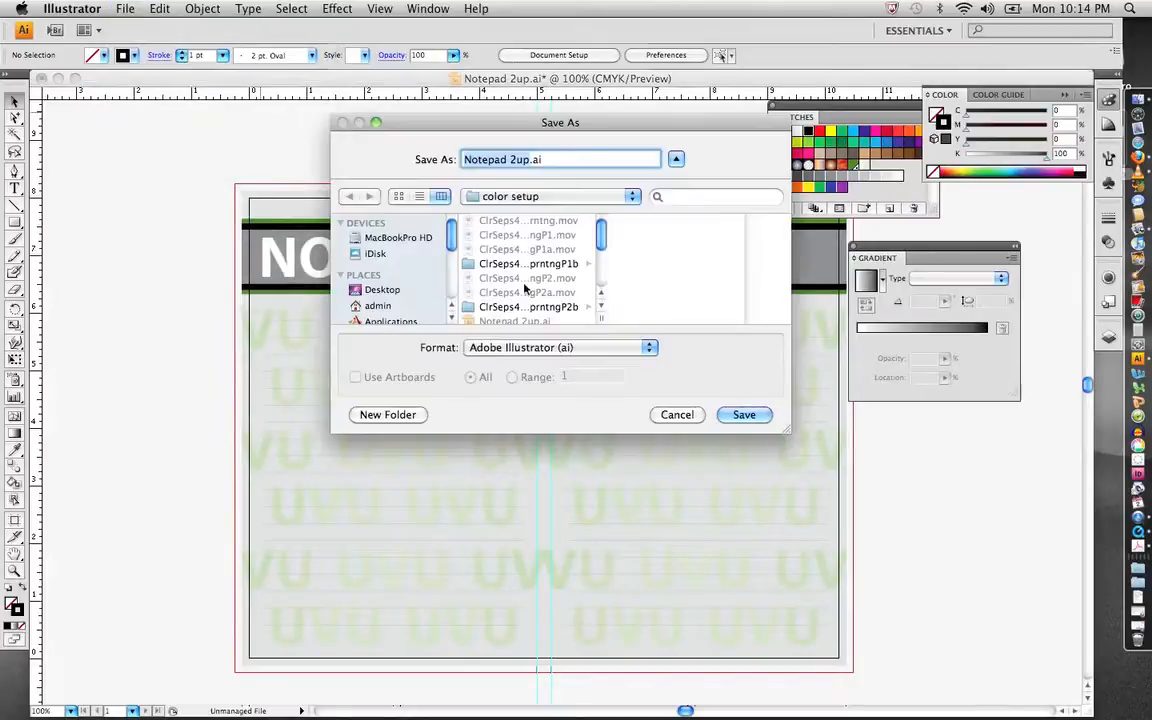
{"action": "left_click", "coordinate": [520, 347]}
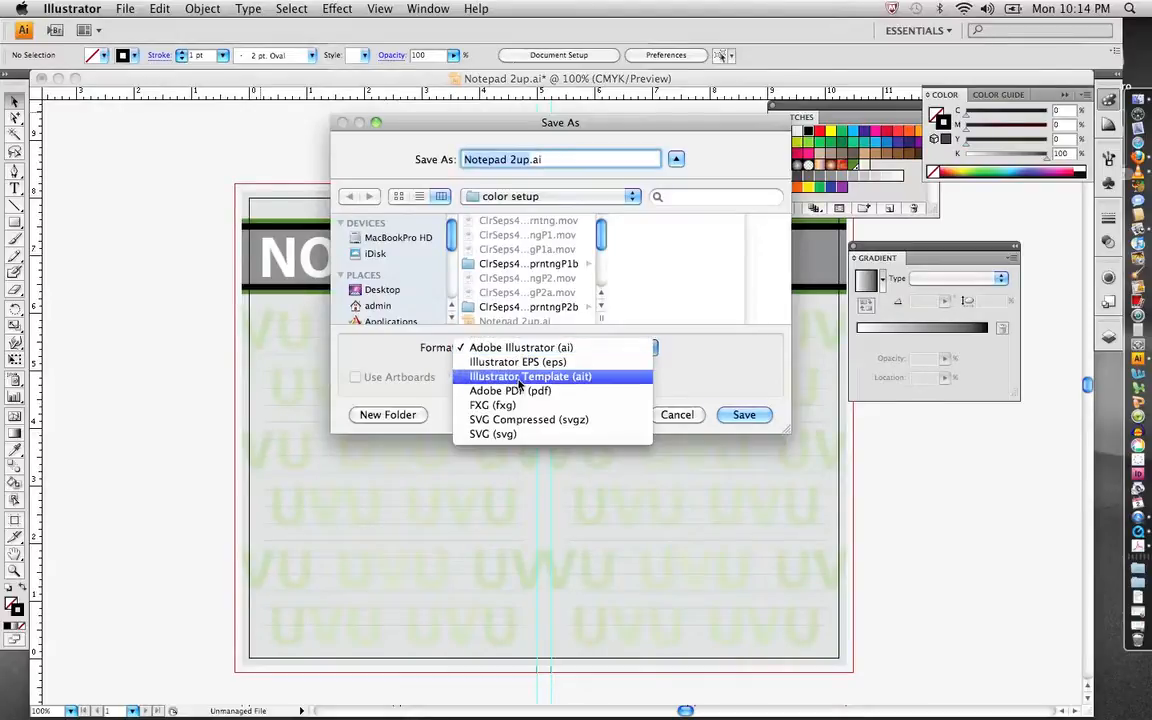
{"action": "left_click", "coordinate": [519, 390]}
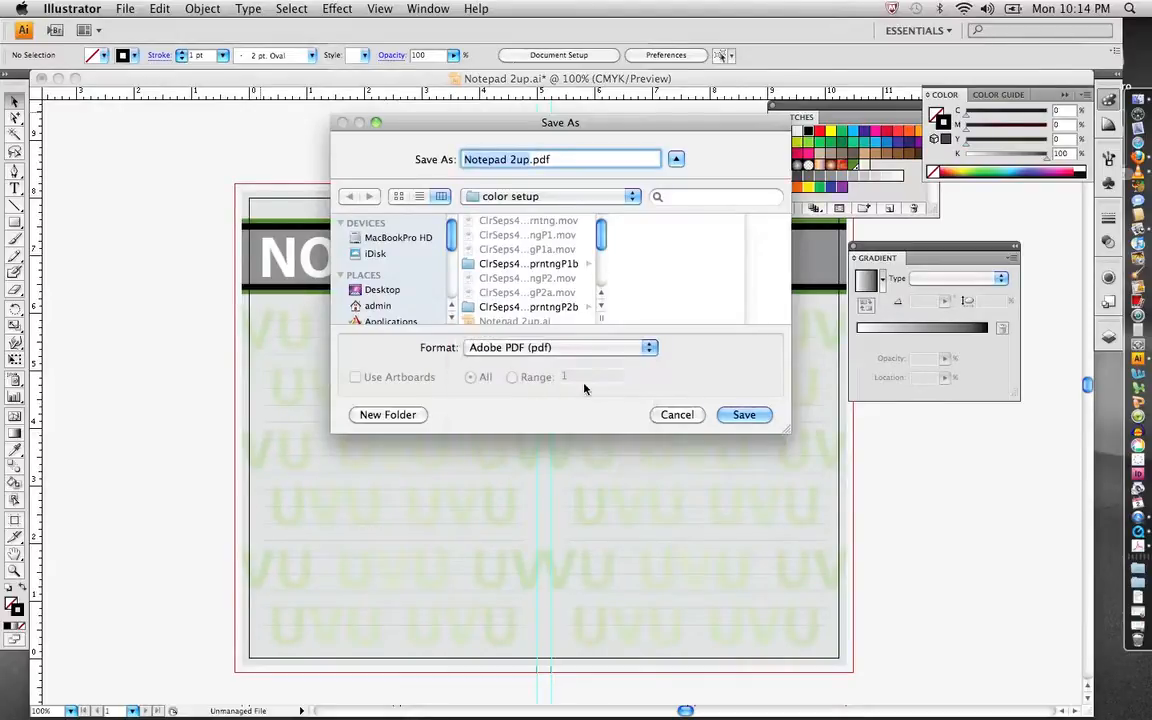
{"action": "left_click", "coordinate": [742, 415]}
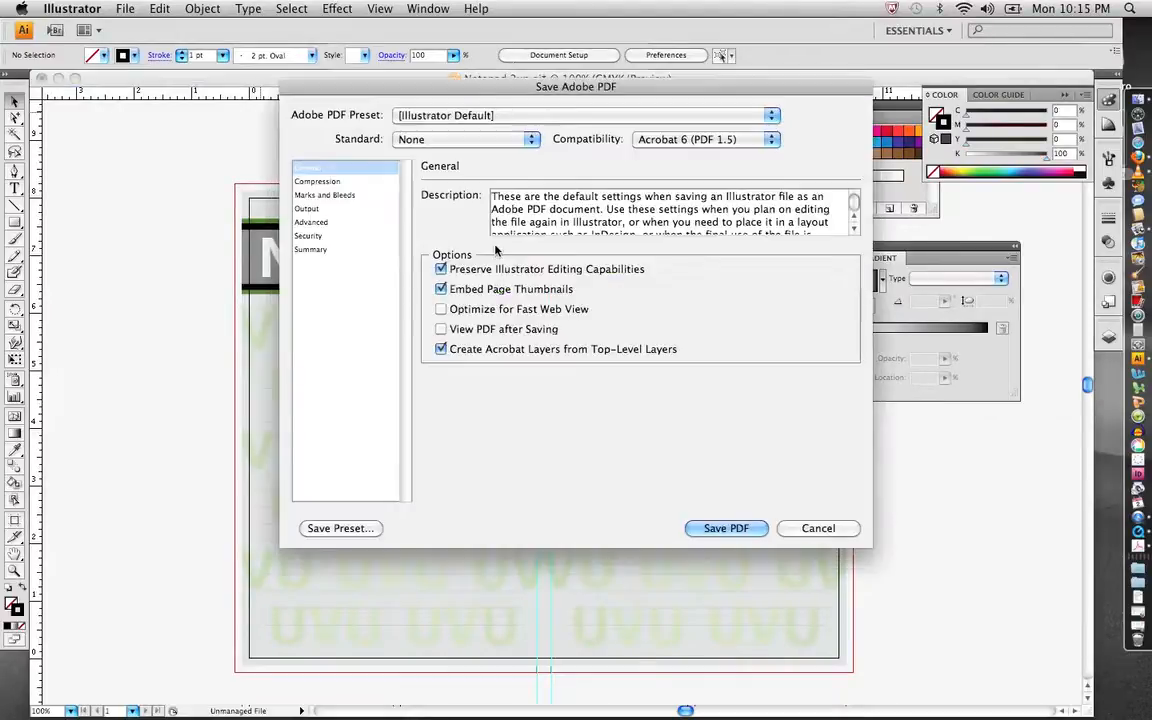
{"action": "left_click", "coordinate": [455, 118]}
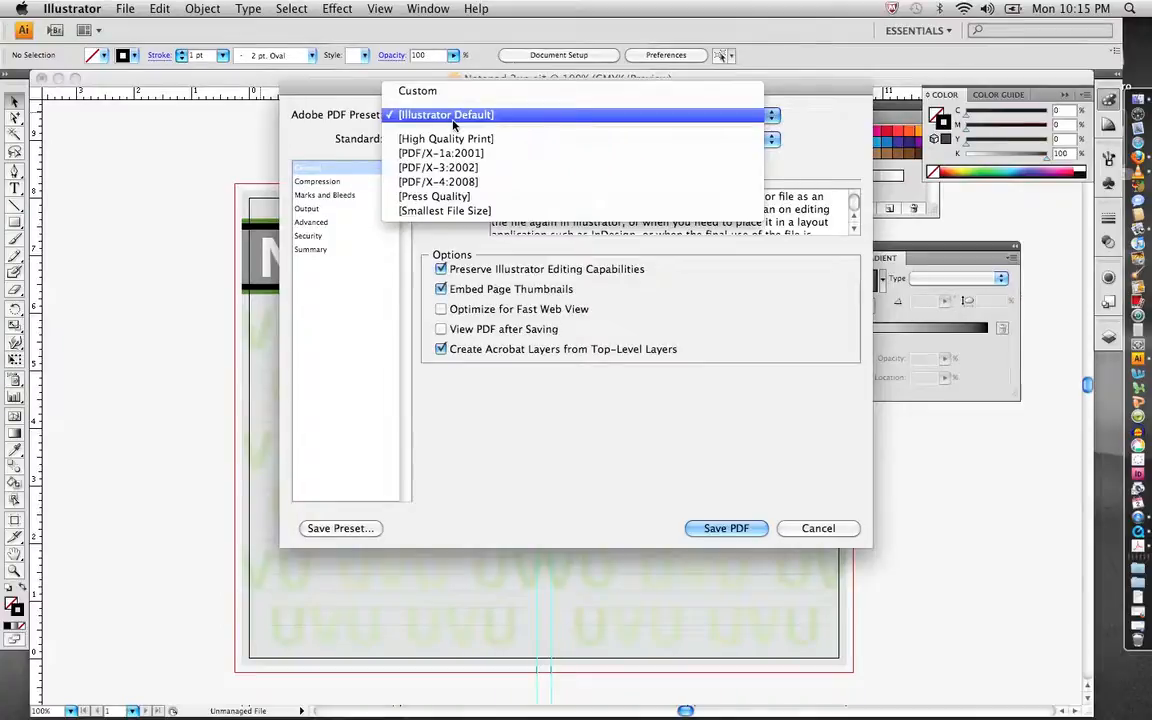
{"action": "left_click", "coordinate": [451, 141]}
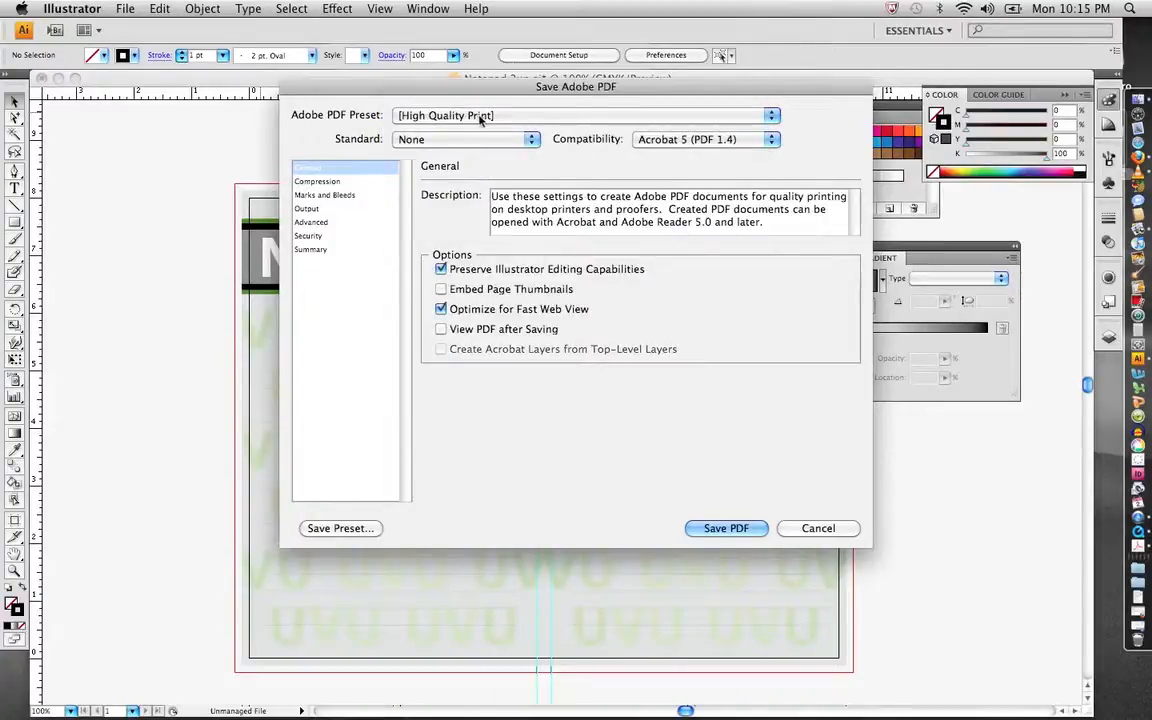
Include the document bleed settings and trim marks in the PDF export and save the PDF.
{"action": "left_click", "coordinate": [341, 196]}
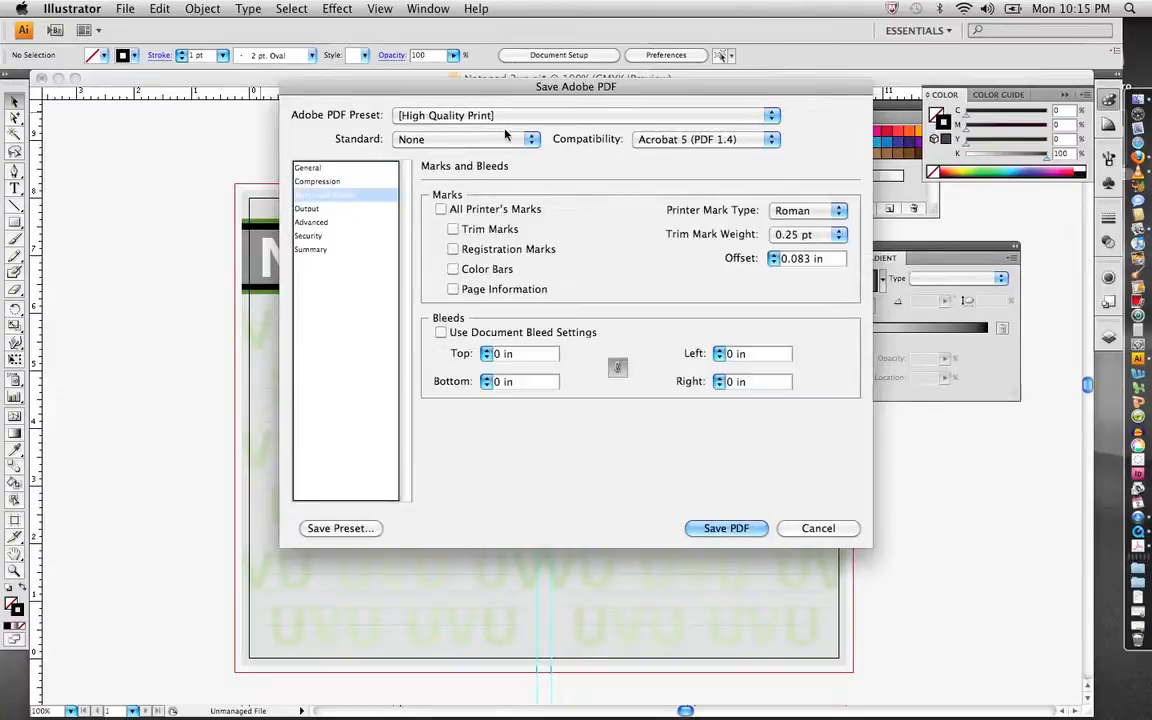
{"action": "left_click", "coordinate": [442, 333]}
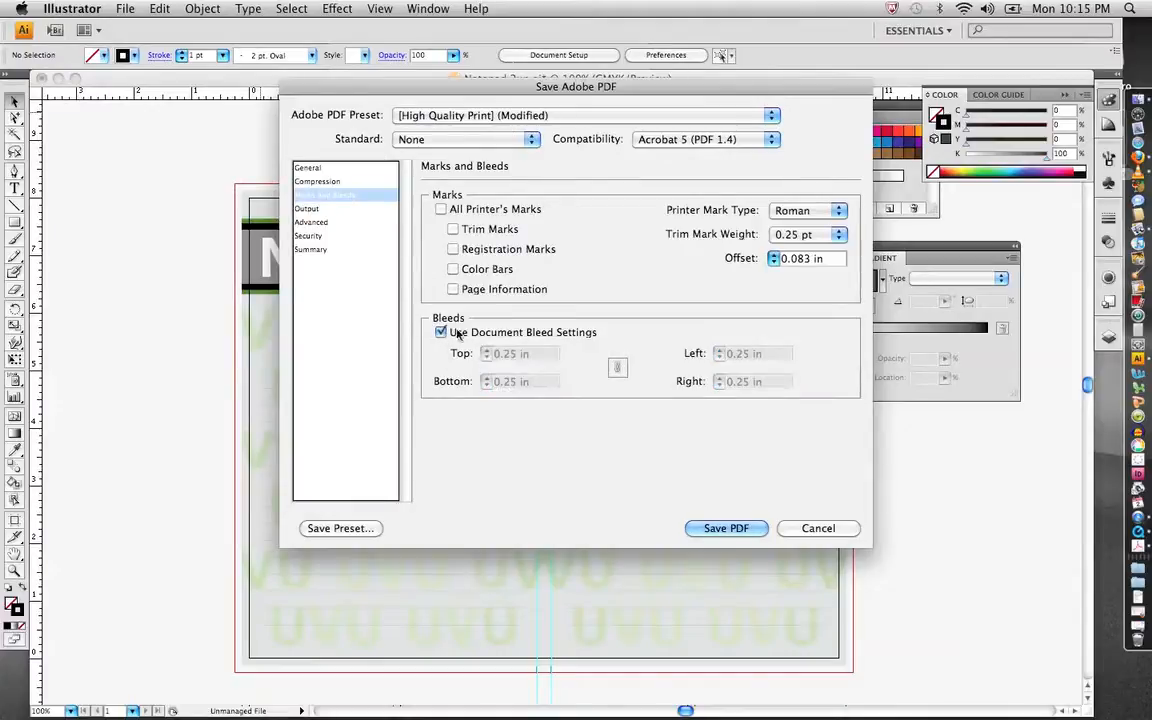
{"action": "left_click", "coordinate": [453, 230]}
{"action": "left_click_drag", "start_coordinate": [451, 95], "coordinate": [523, 97]}
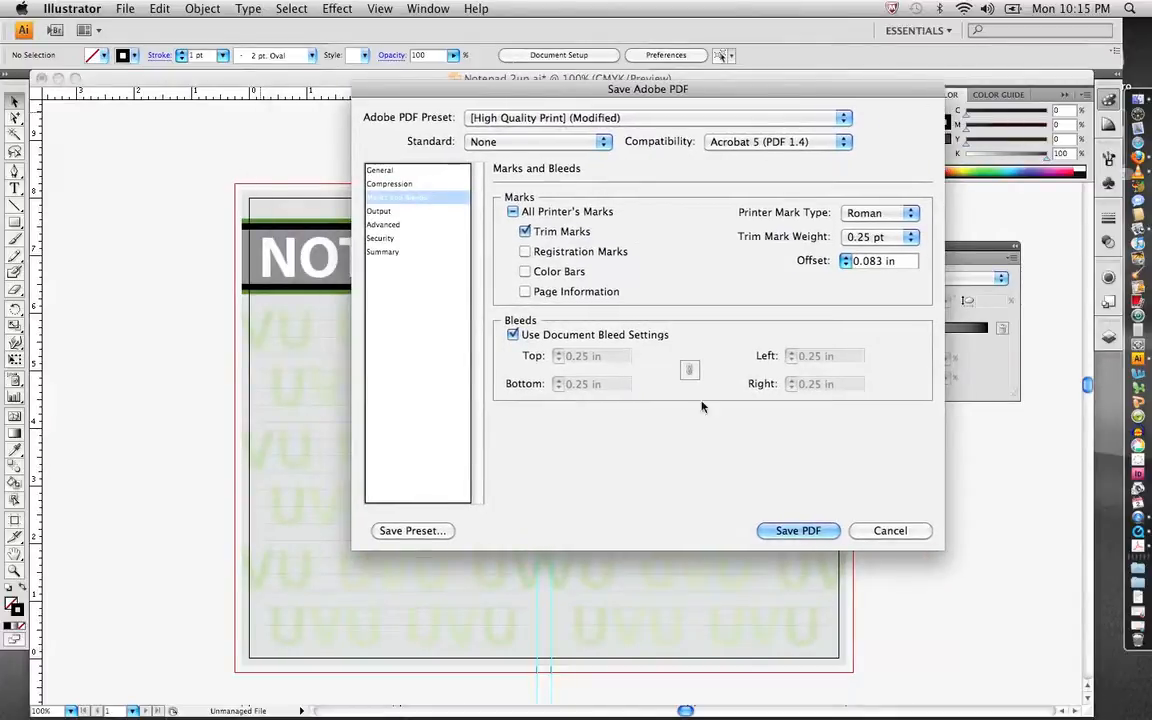
{"action": "left_click", "coordinate": [783, 532]}
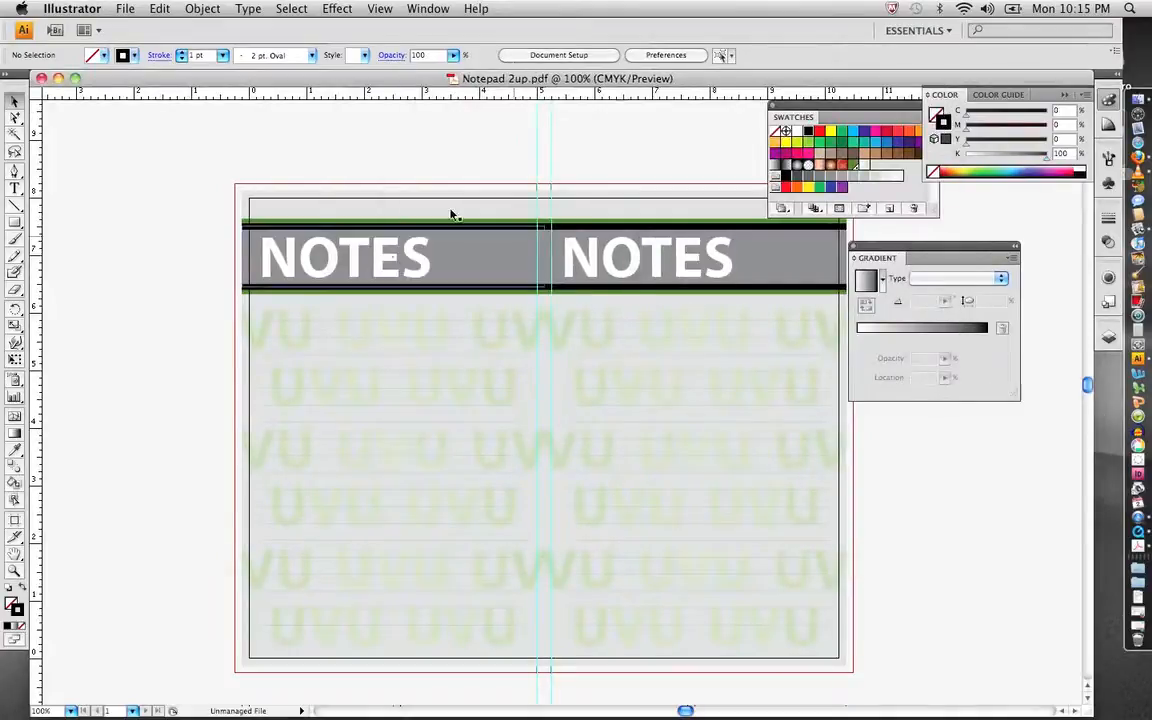
Minimize the layout and open Notepad 2up.pdf from the color setup folder in Acrobat.
{"action": "left_click", "coordinate": [58, 78]}
{"action": "left_click", "coordinate": [592, 190]}
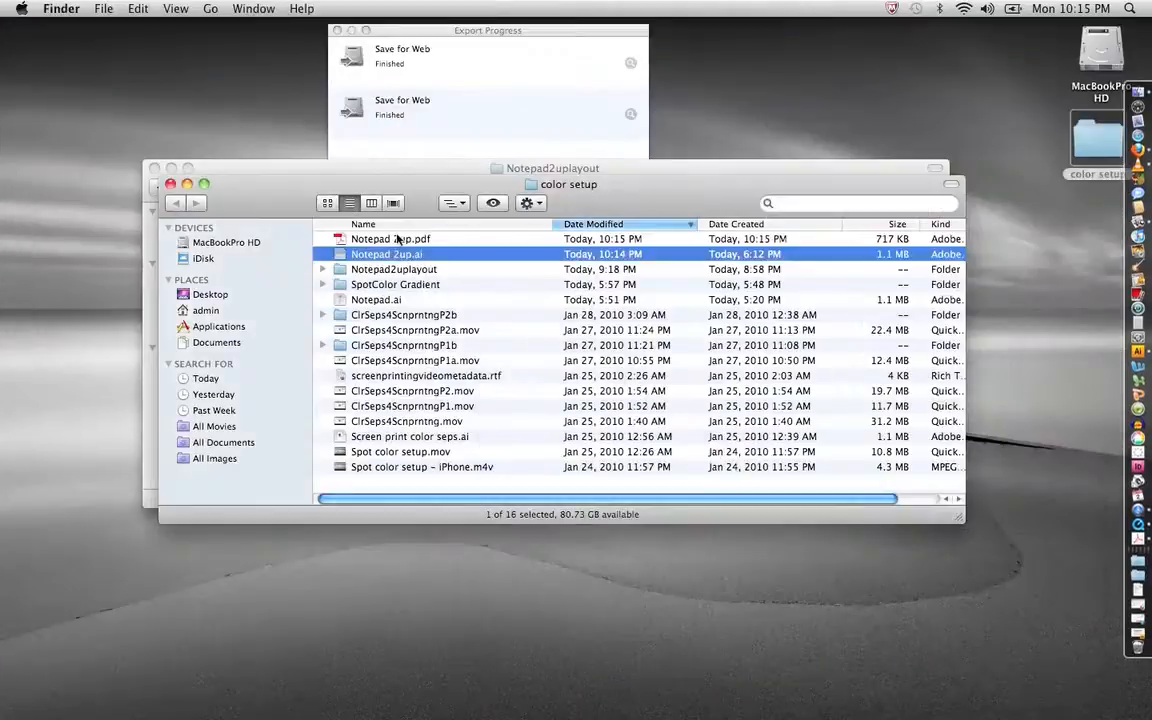
{"action": "double_click", "coordinate": [393, 238]}
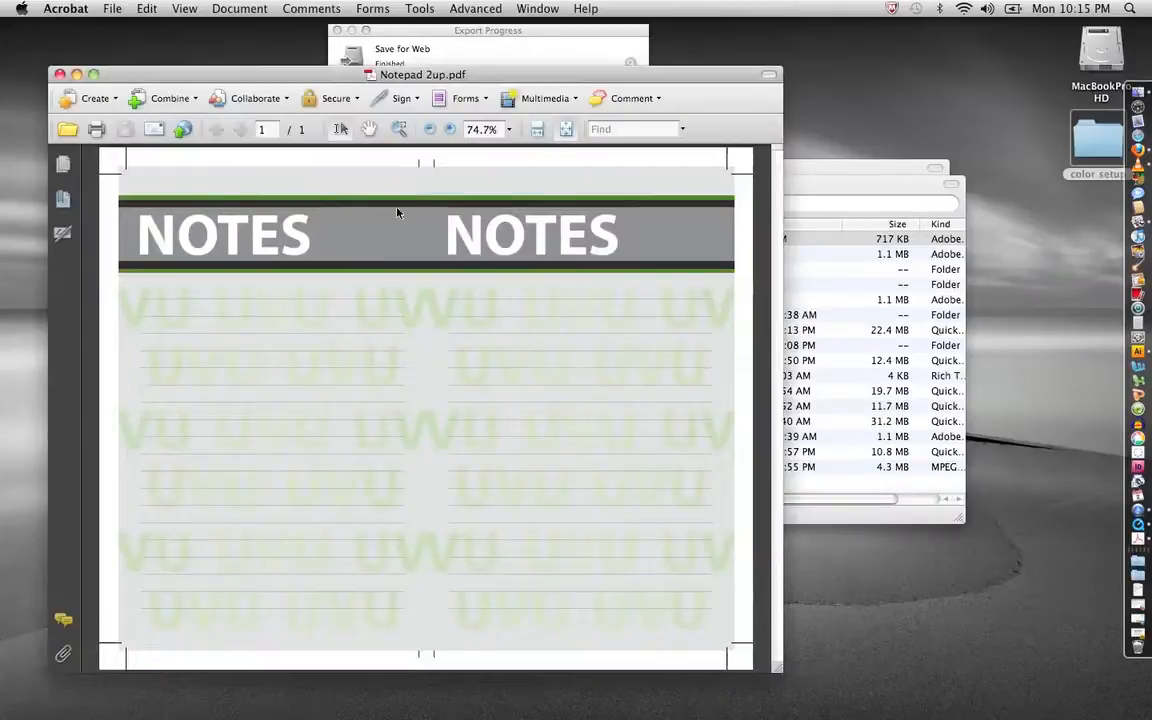
Show the rulers in the PDF and examine the trim marks, bleed and centre crop marks along the page edges.
{"action": "mouse_move", "coordinate": [161, 651]}
{"action": "key", "text": "super+r"}
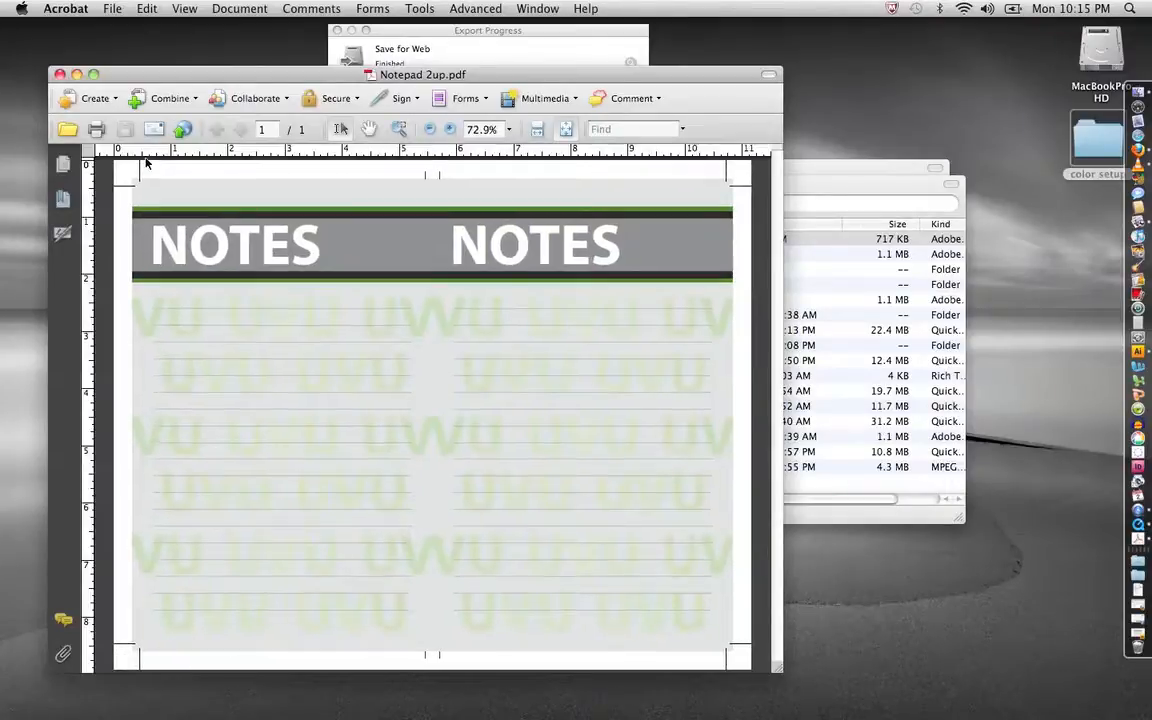
{"action": "left_click_drag", "start_coordinate": [143, 152], "coordinate": [160, 178]}
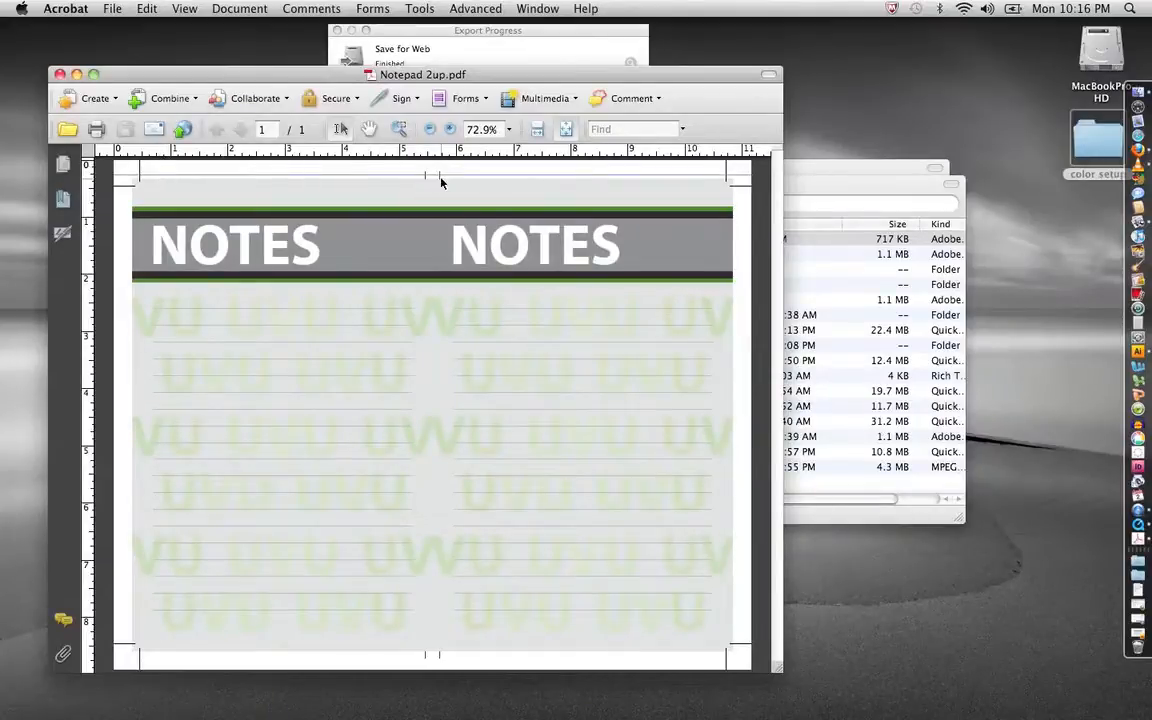
{"action": "left_click_drag", "start_coordinate": [366, 152], "coordinate": [366, 658]}
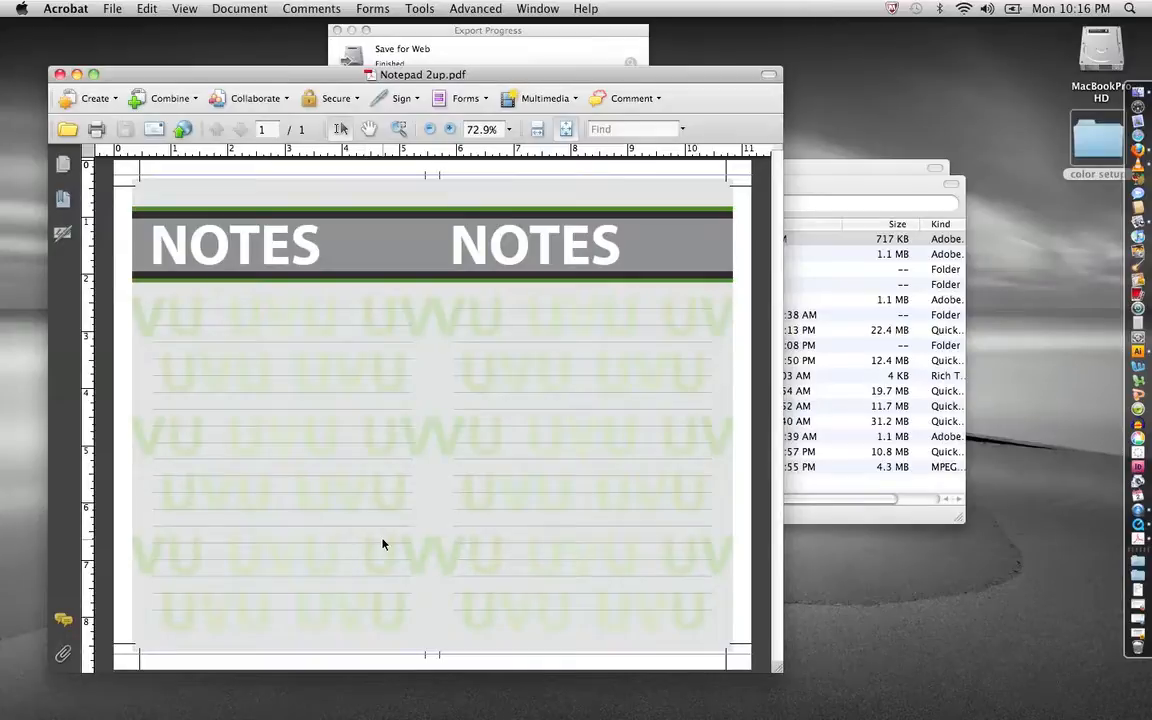
Bring up the print settings for the PDF, set page scaling to None and move the dialog off the artwork.
{"action": "key", "text": "super+p"}
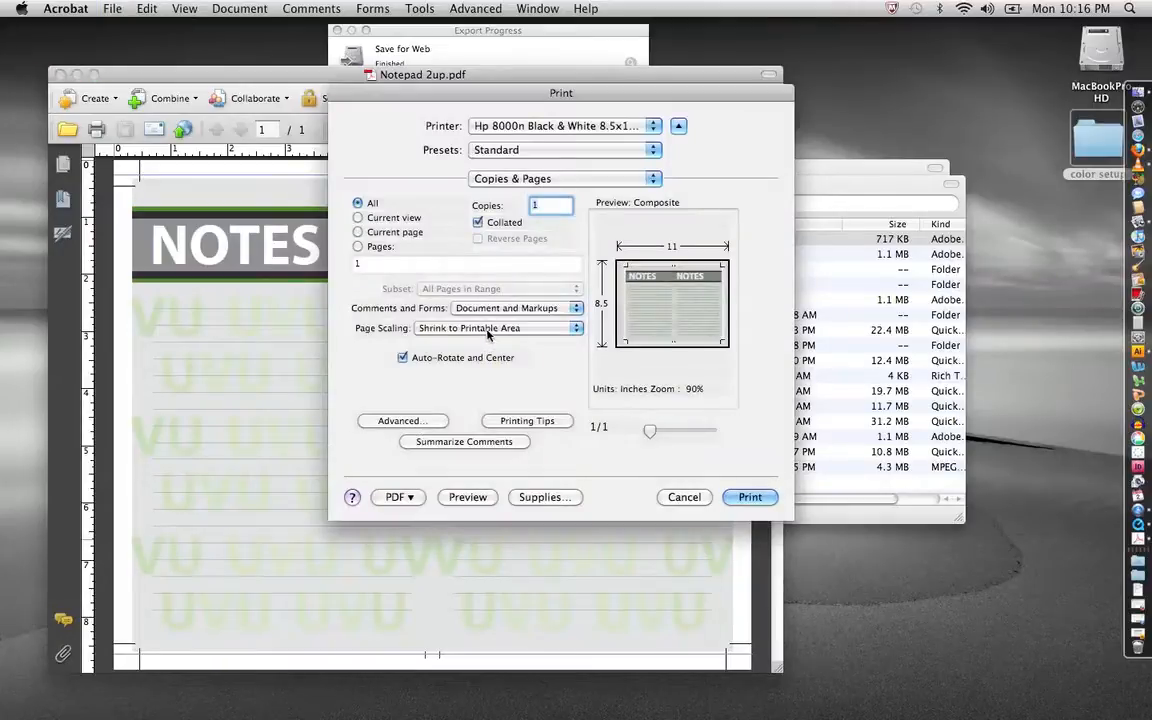
{"action": "left_click", "coordinate": [488, 335]}
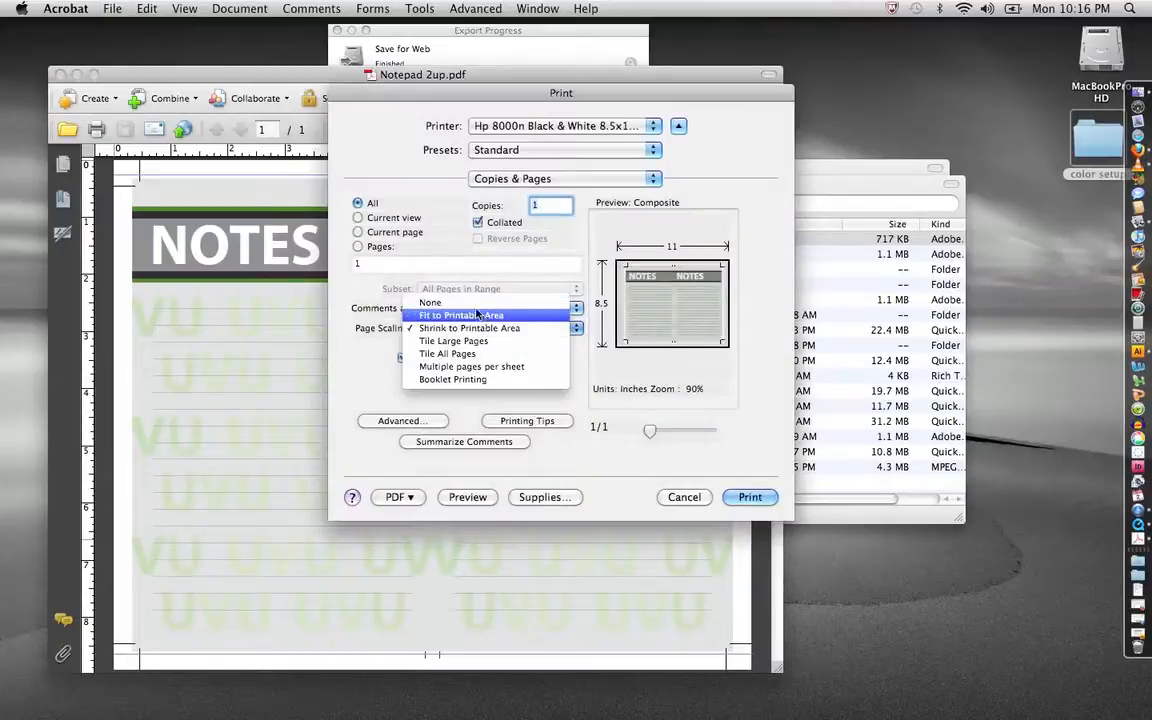
{"action": "left_click", "coordinate": [466, 303]}
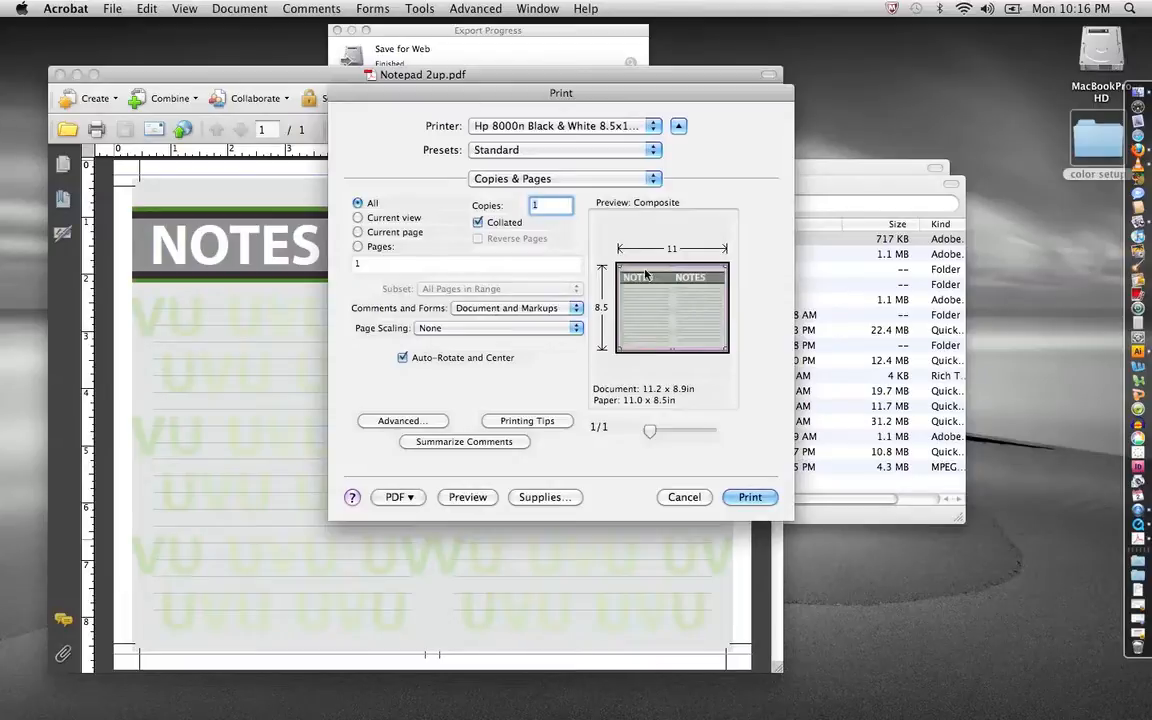
{"action": "left_click_drag", "start_coordinate": [476, 74], "coordinate": [620, 76]}
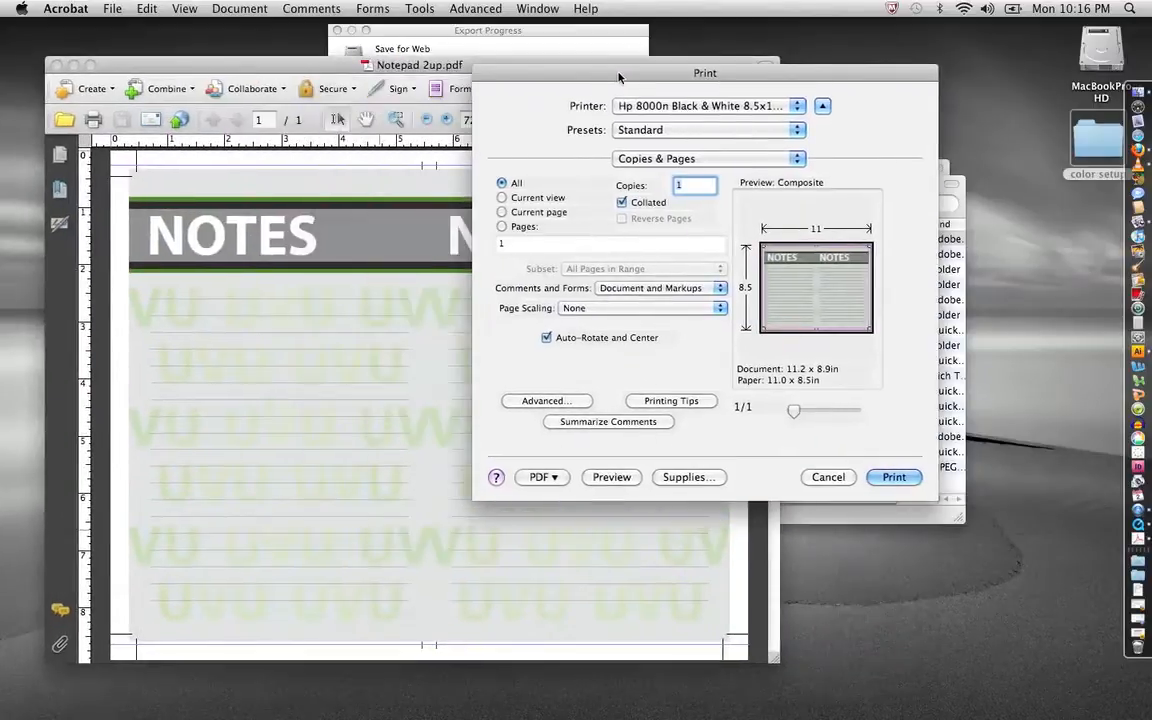